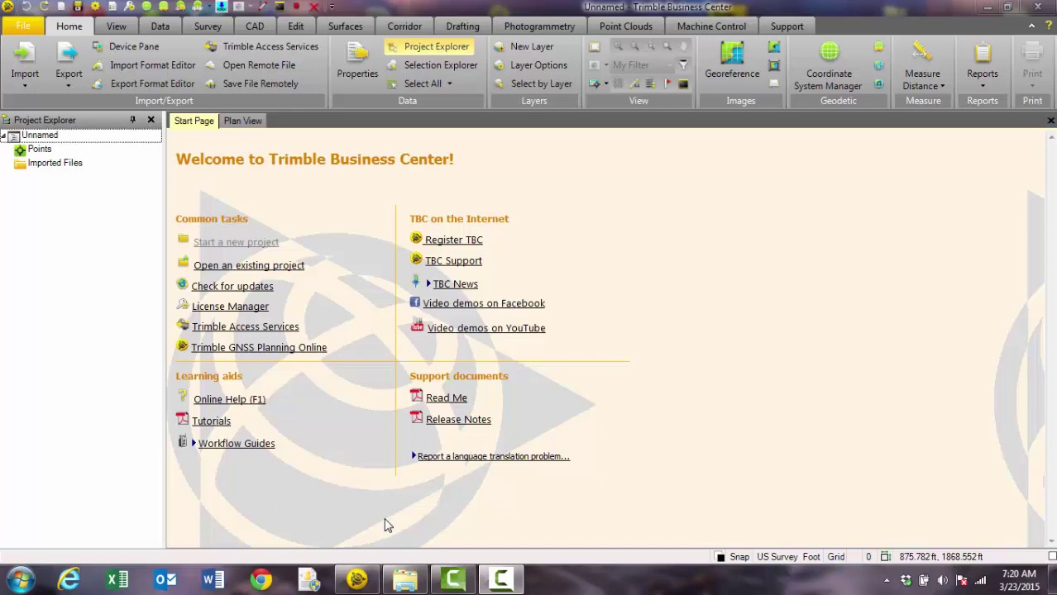
- Create a US Survey Foot project and import GRID CONTROL.csv as P,N,E,elev,Code (Control) points, accepting the false northing and easting of 5000 ft
left_click(257, 245)
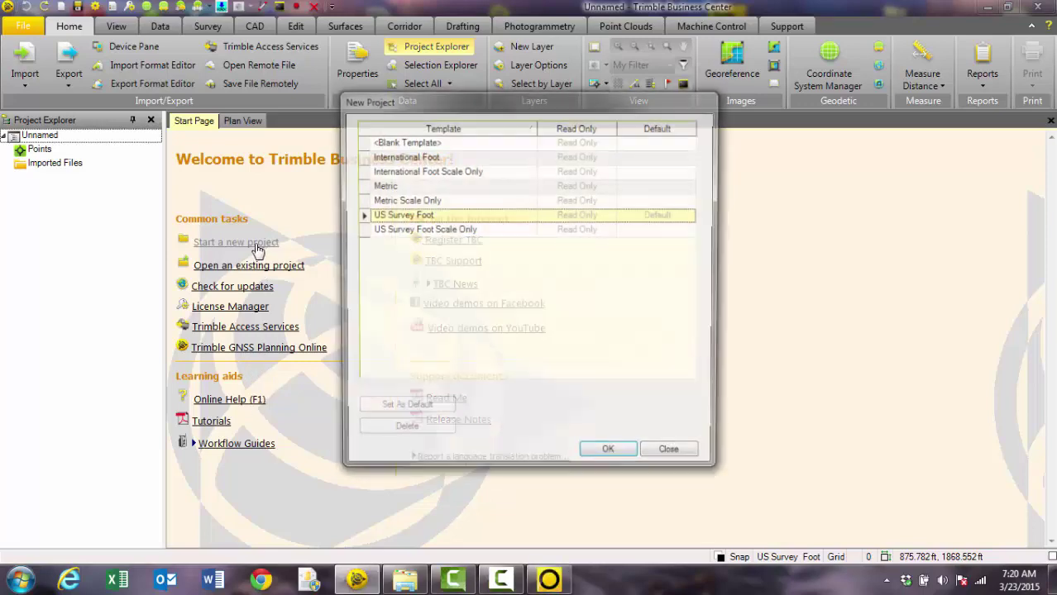
left_click(608, 460)
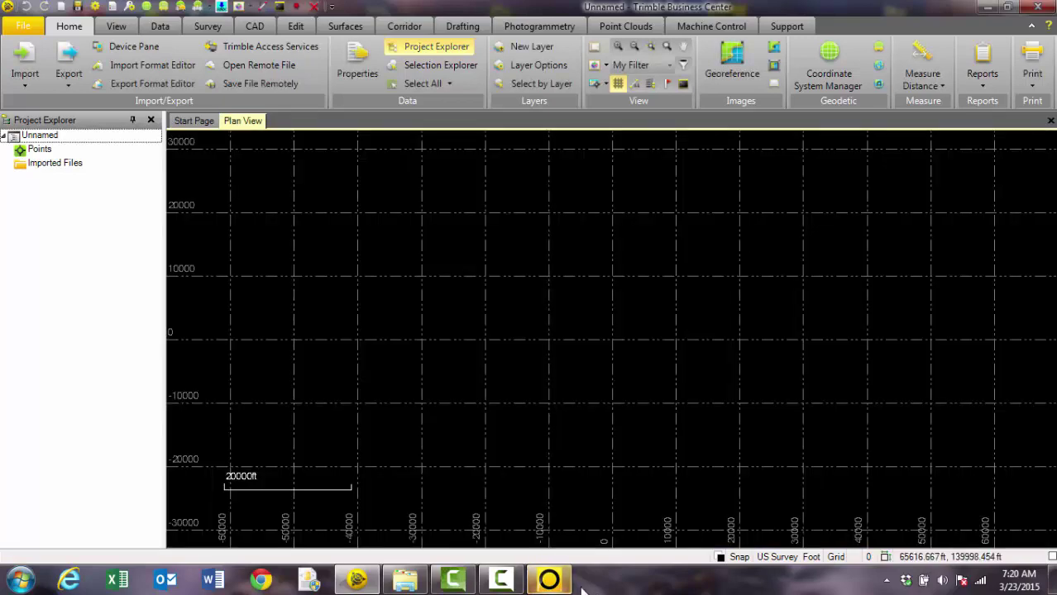
left_click(405, 579)
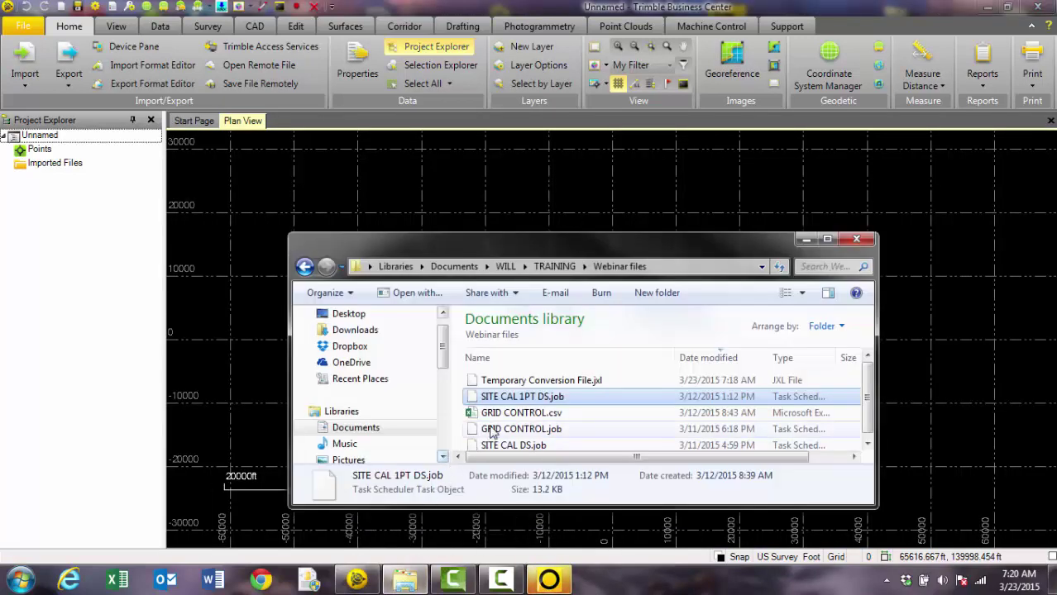
left_click(521, 412)
left_click_drag(608, 415, 253, 406)
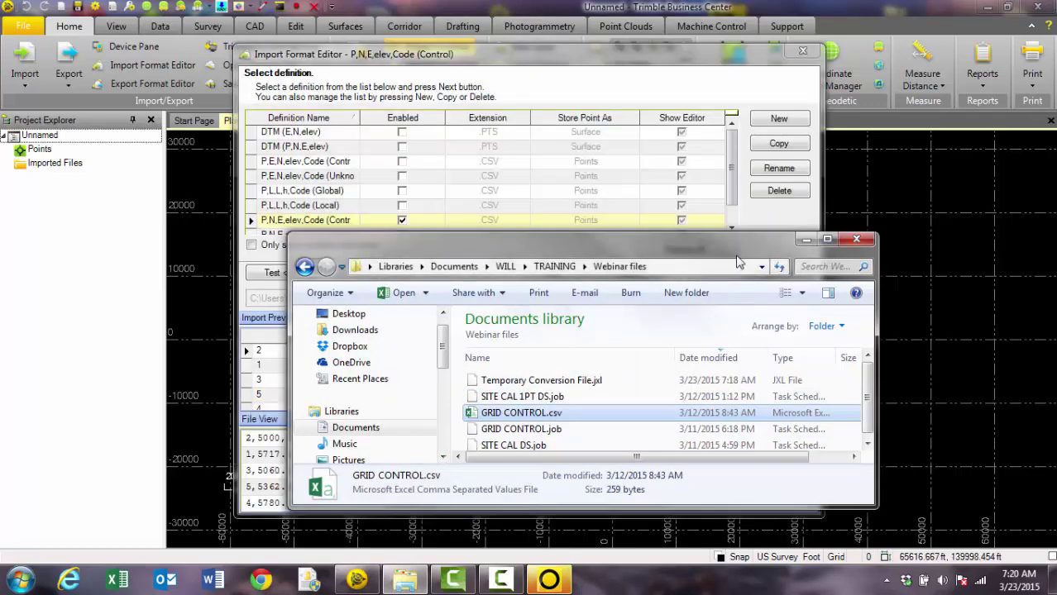
left_click(806, 240)
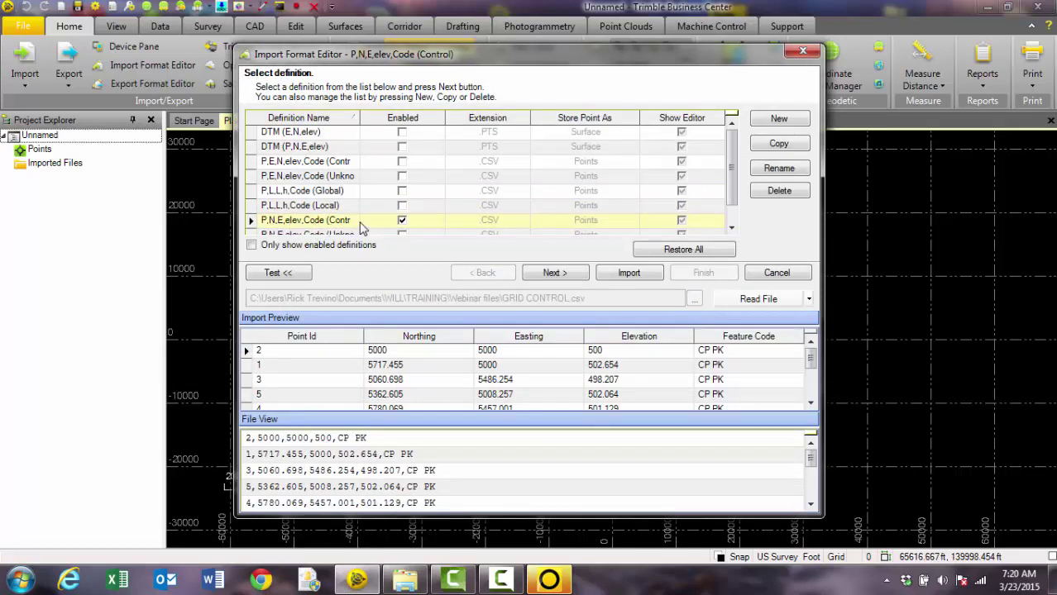
left_click(626, 276)
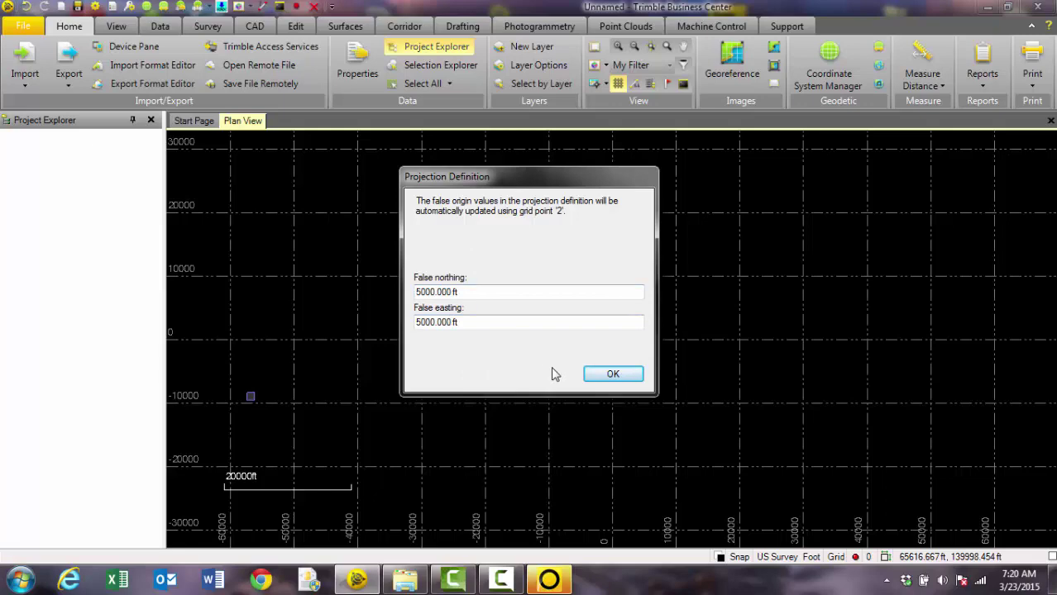
left_click(612, 374)
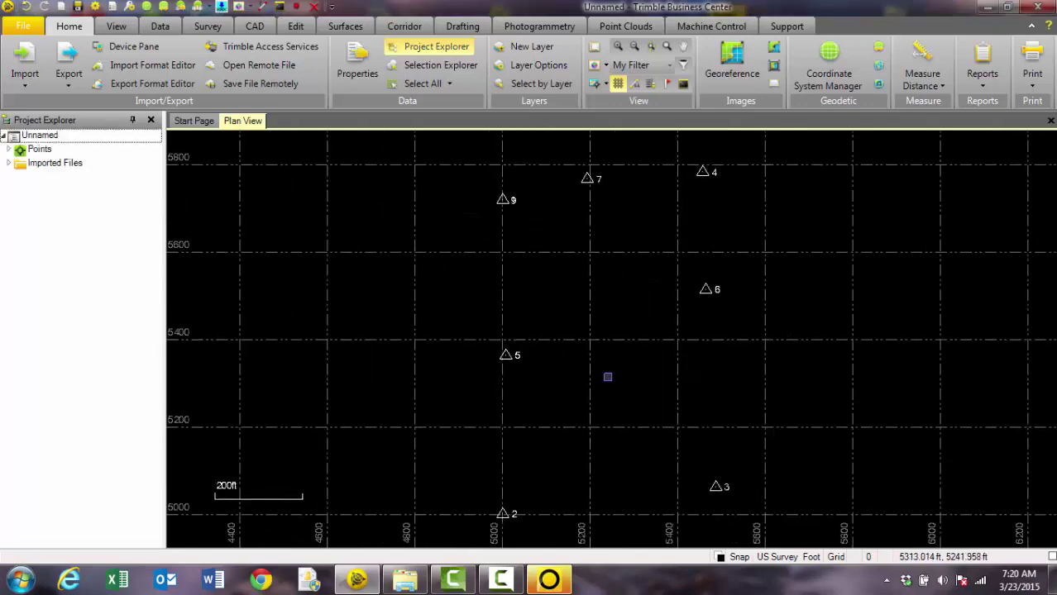
- Import SITE CAL 1PT DS.job into the project, converting the coordinate system to the imported file's definition
left_click(413, 585)
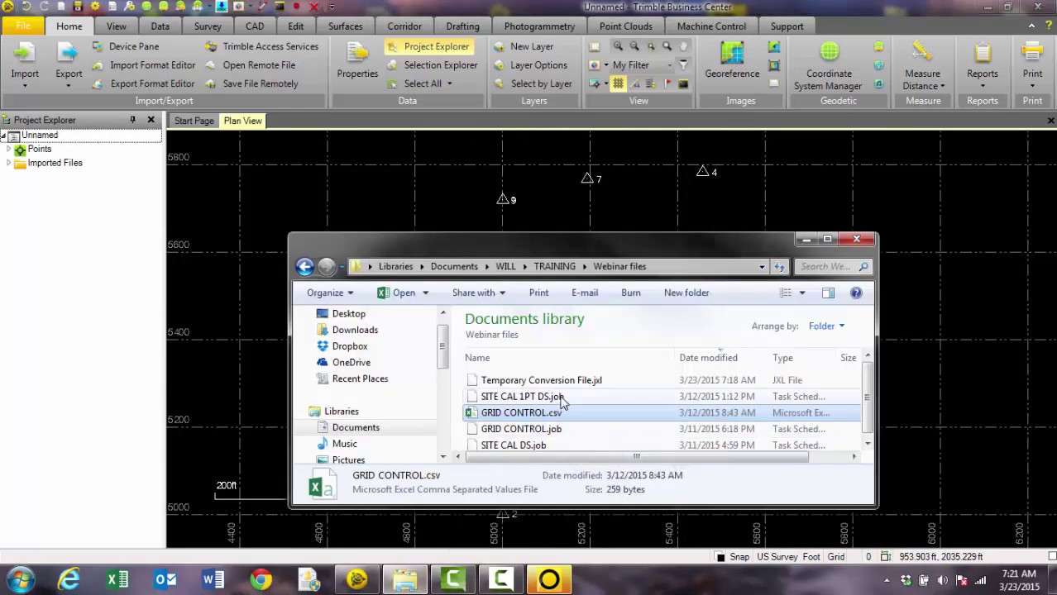
left_click(562, 398)
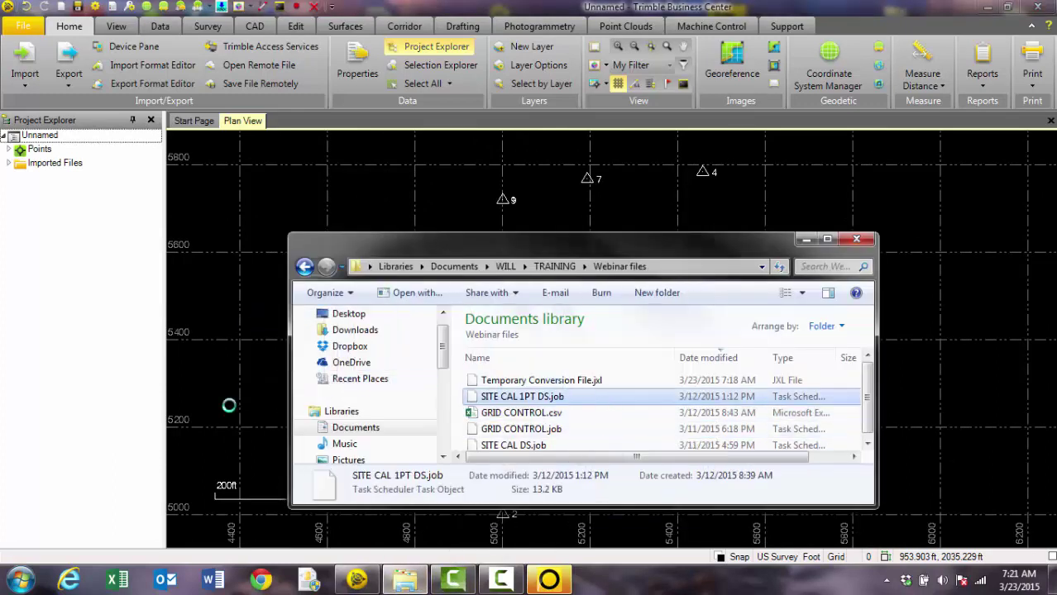
left_click(806, 240)
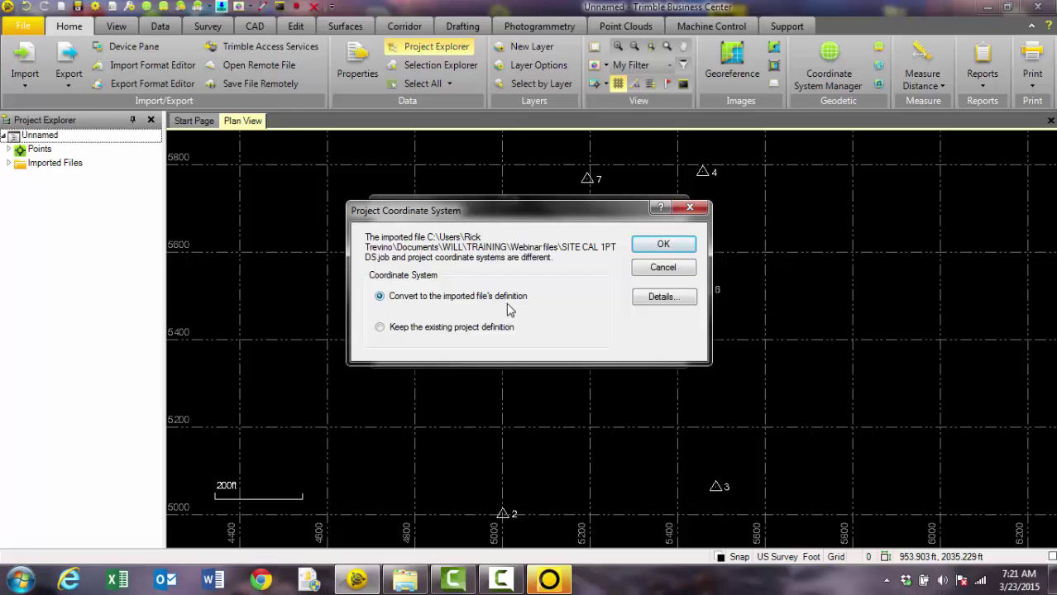
left_click(661, 244)
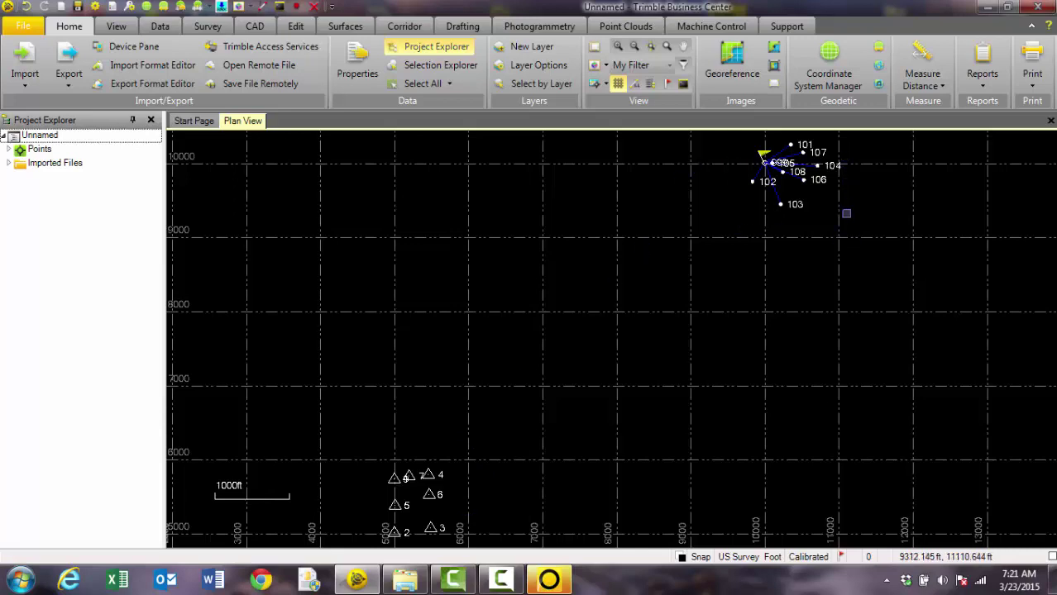
- Start a site calibration with both horizontal and vertical calibration enabled, using Vertical Shift + Incline Plane
left_click(206, 26)
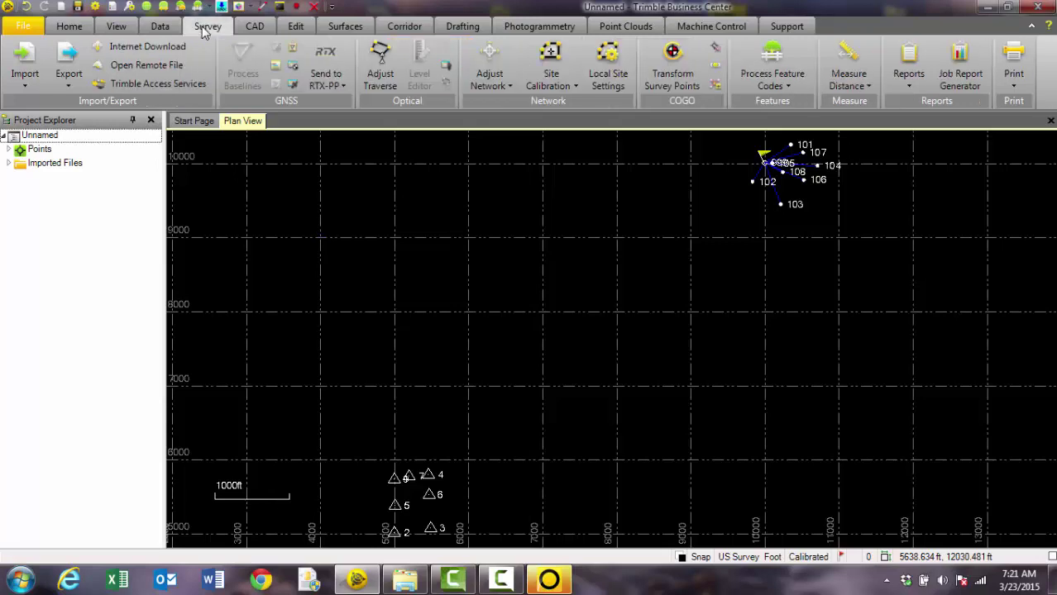
left_click(552, 56)
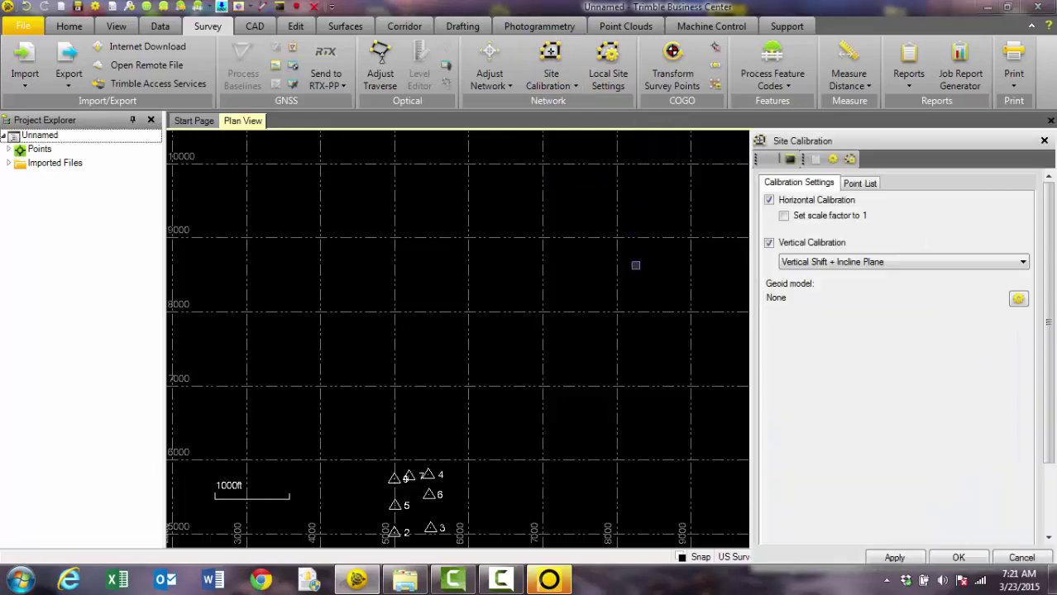
left_click_drag(632, 274, 482, 283)
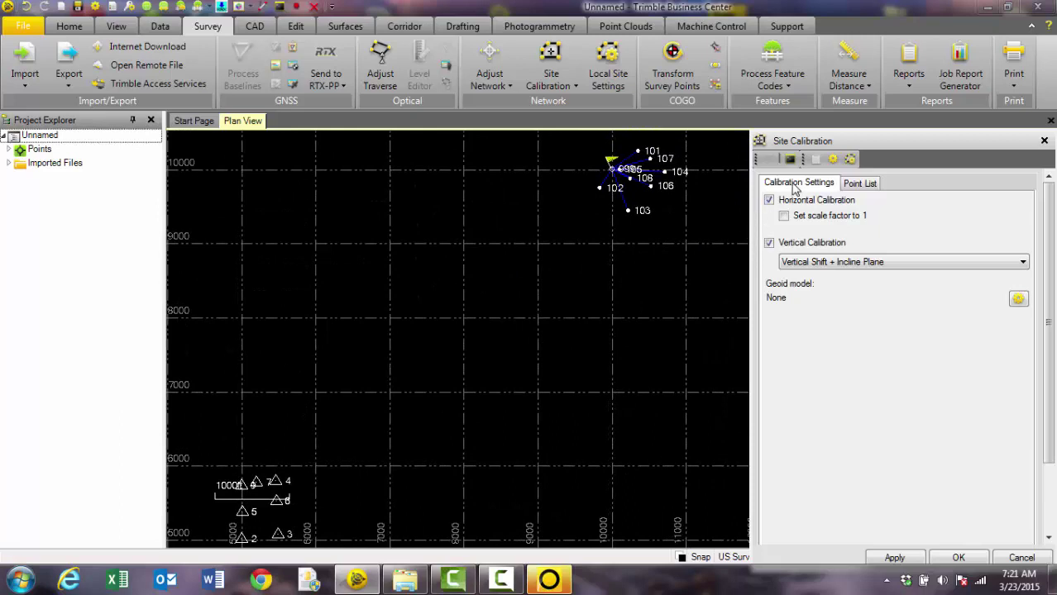
left_click(768, 243)
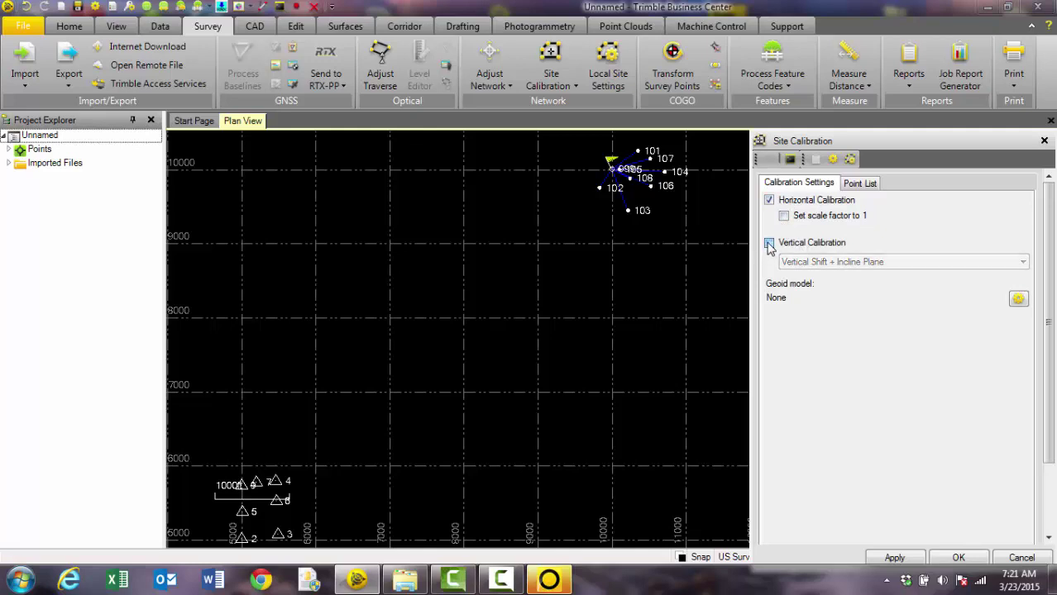
left_click(769, 244)
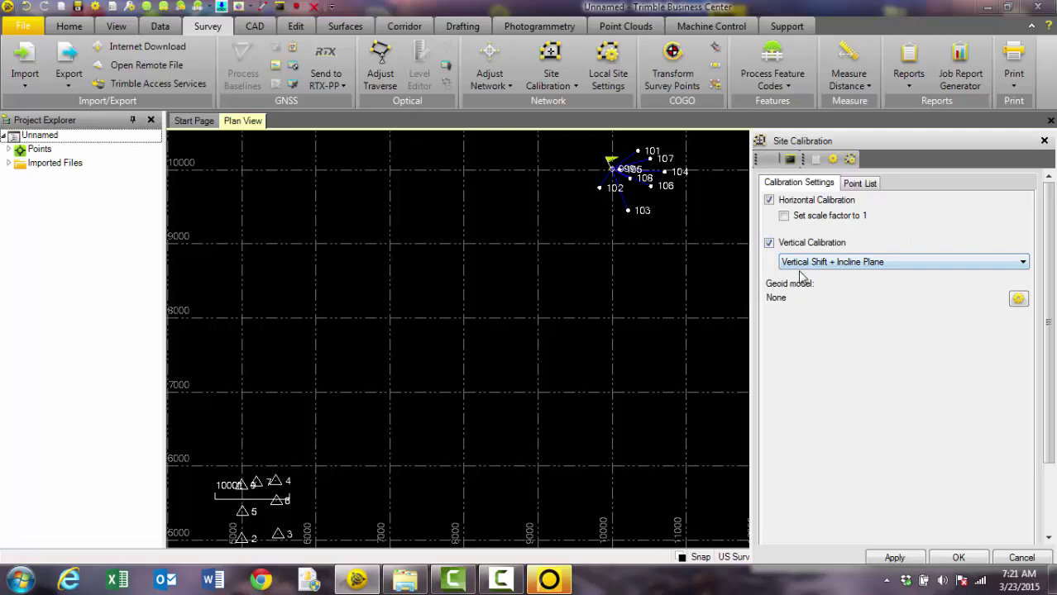
- Pair GNSS point 101 with grid point 1 and compute the site calibration, replacing the old calibration results
left_click(860, 185)
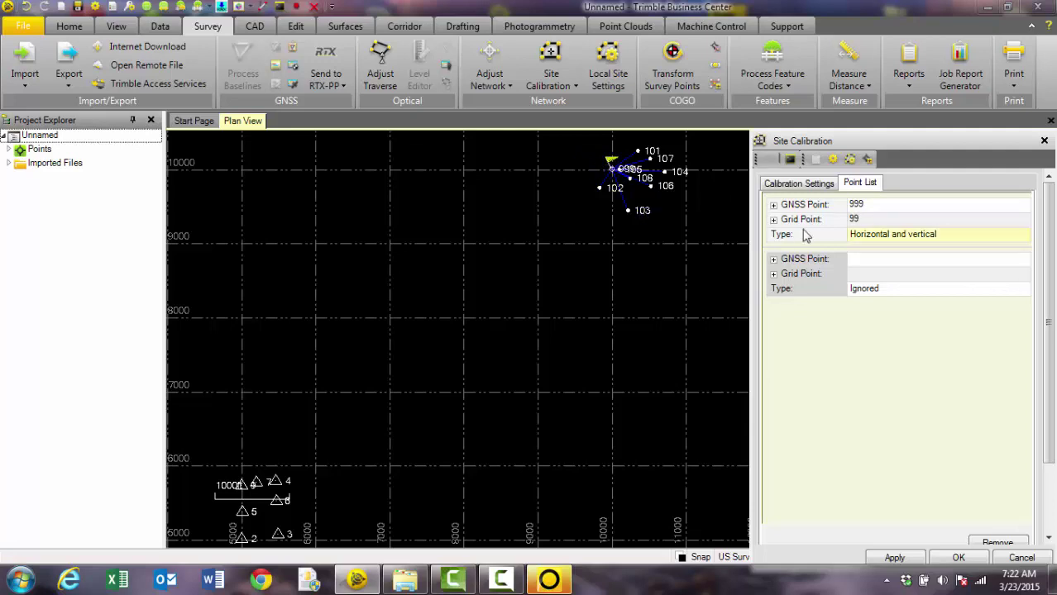
left_click(869, 212)
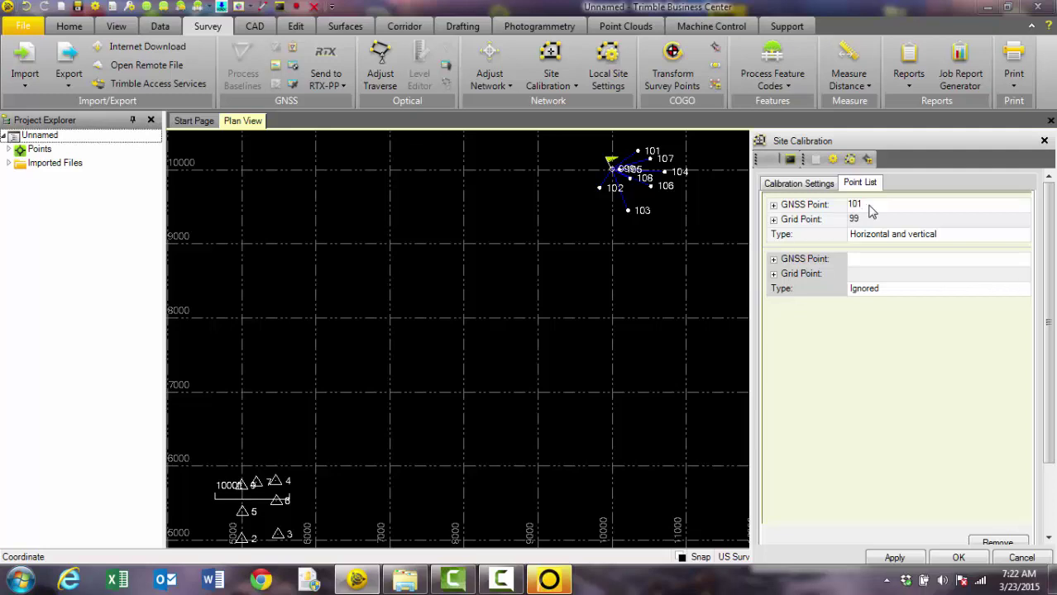
key("Tab")
left_click_drag(1051, 245, 1041, 315)
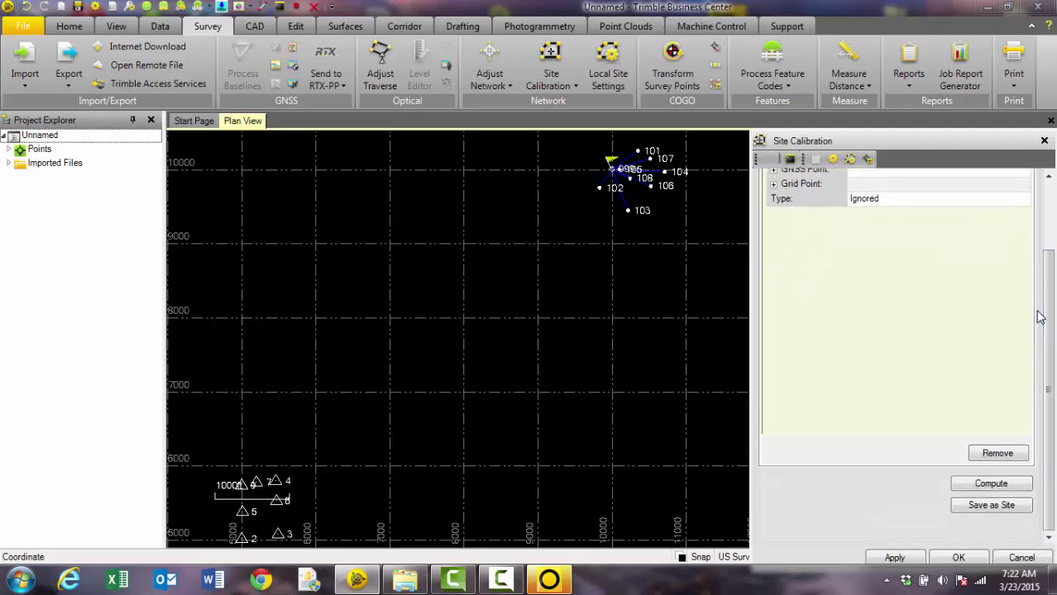
left_click(978, 486)
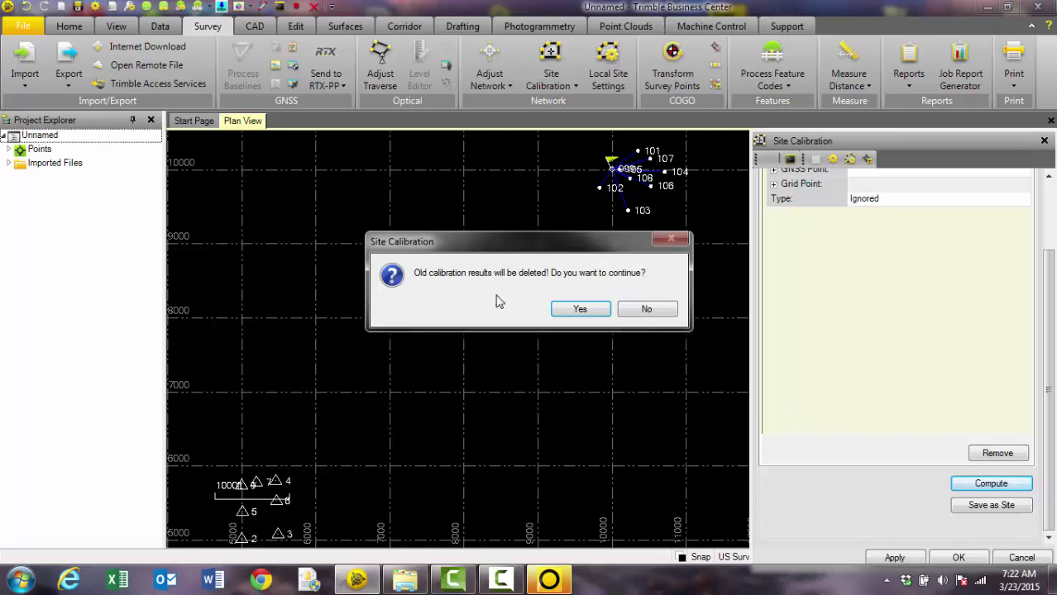
left_click(580, 311)
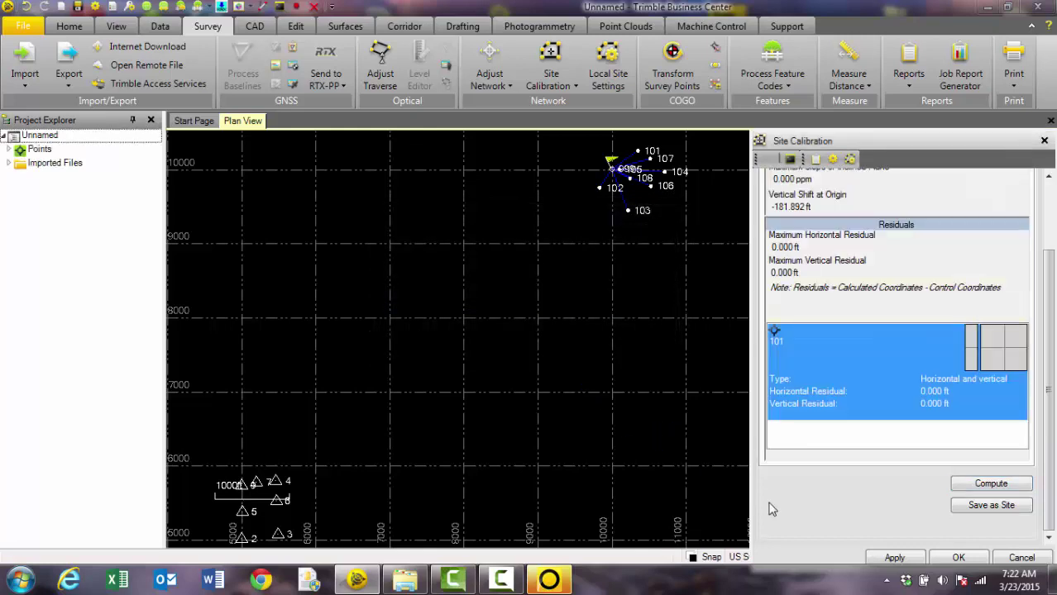
- Review the computed residuals, apply the one-point calibration, and check the survey points against the control points in plan view
left_click_drag(1050, 321, 1052, 244)
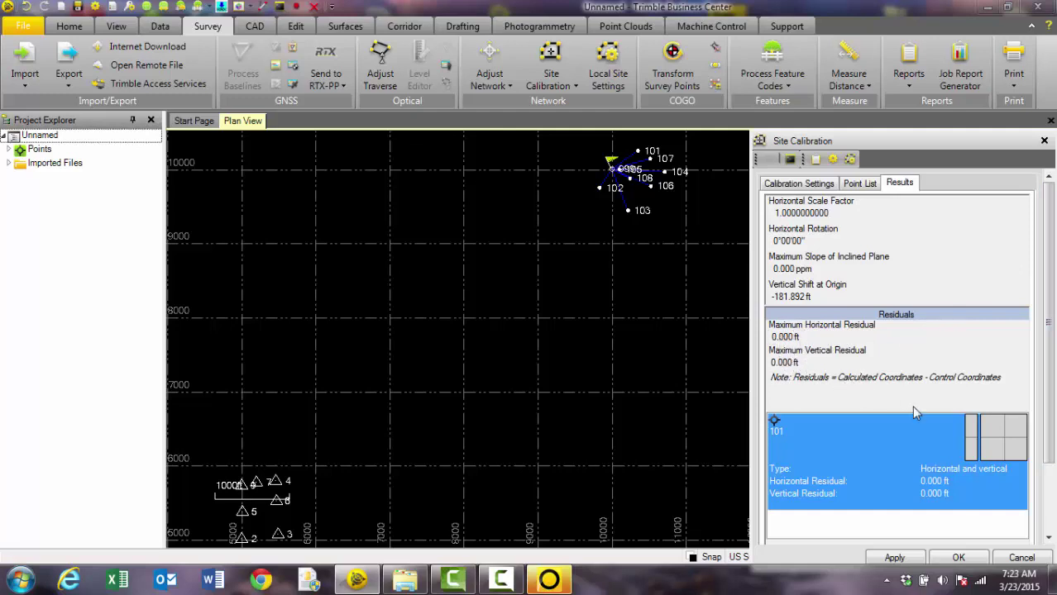
scroll(1048, 405, "down", 3)
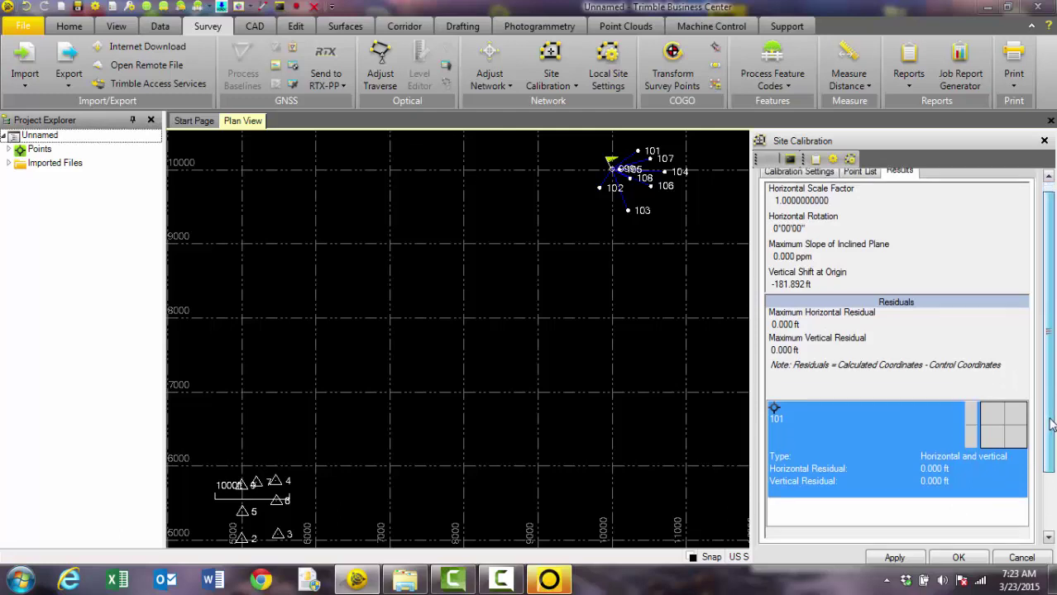
left_click(894, 557)
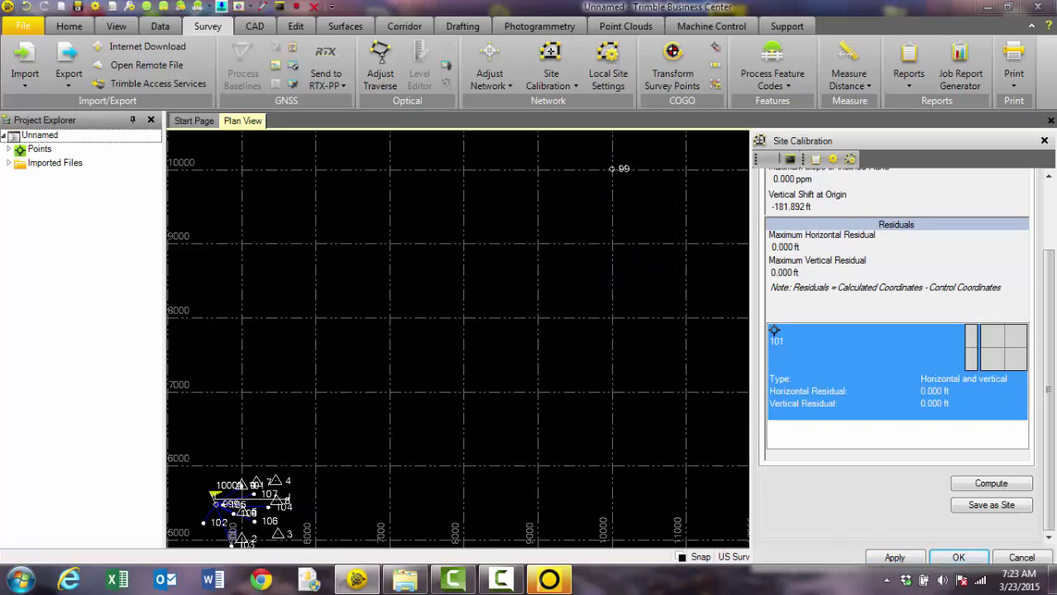
left_click_drag(321, 522, 556, 385)
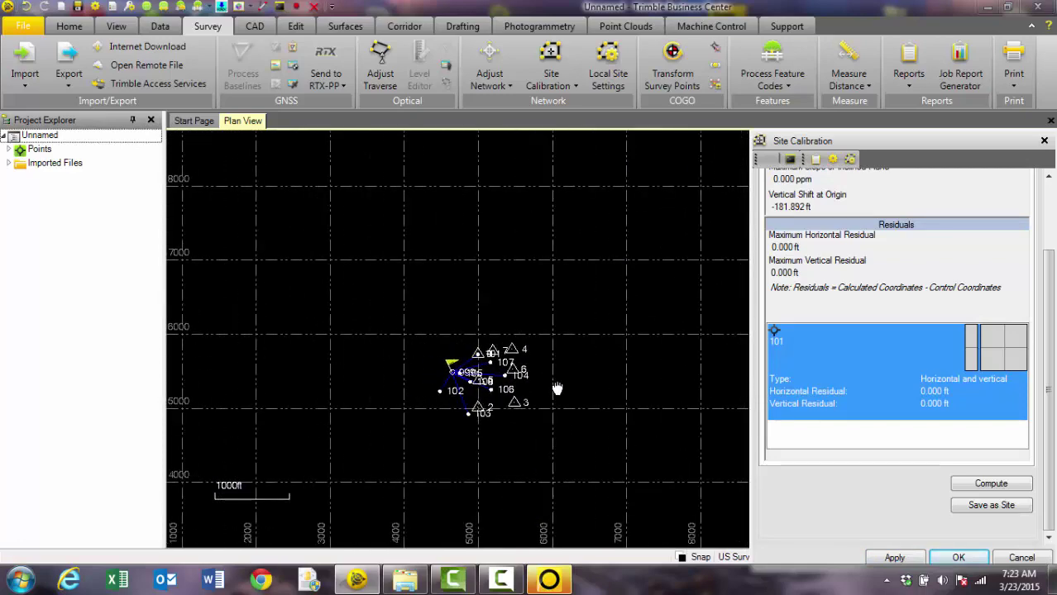
scroll(478, 395, "up", 2)
scroll(478, 395, "up", 2)
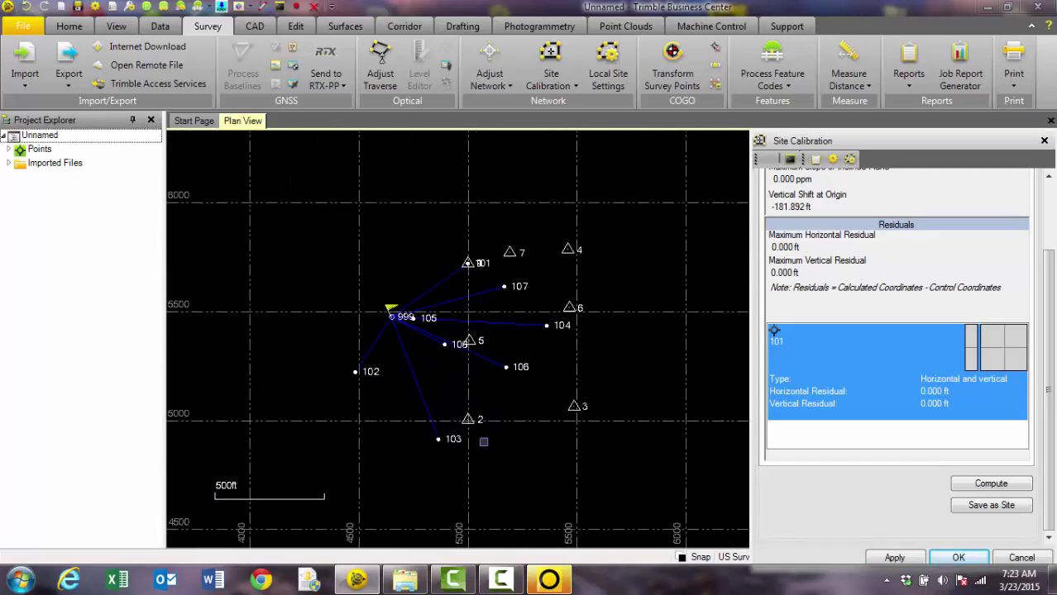
scroll(482, 439, "up", 1)
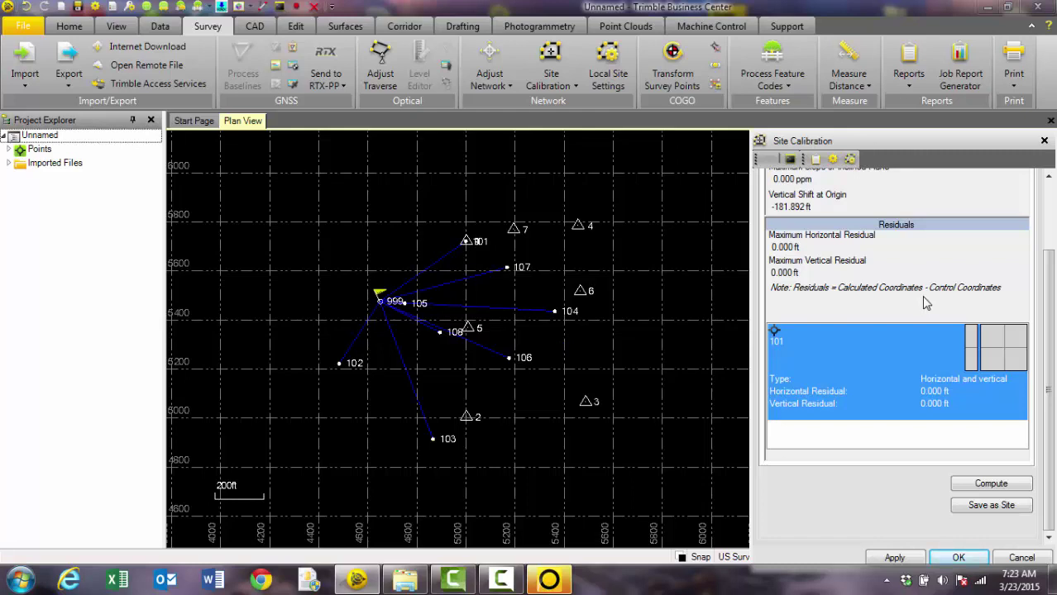
- Add five point pairs to the calibration, matching GNSS points 102, 103, 104, 105 and 106 with grid points 2, 3, 4, 5 and 6
left_click_drag(1049, 297, 1051, 222)
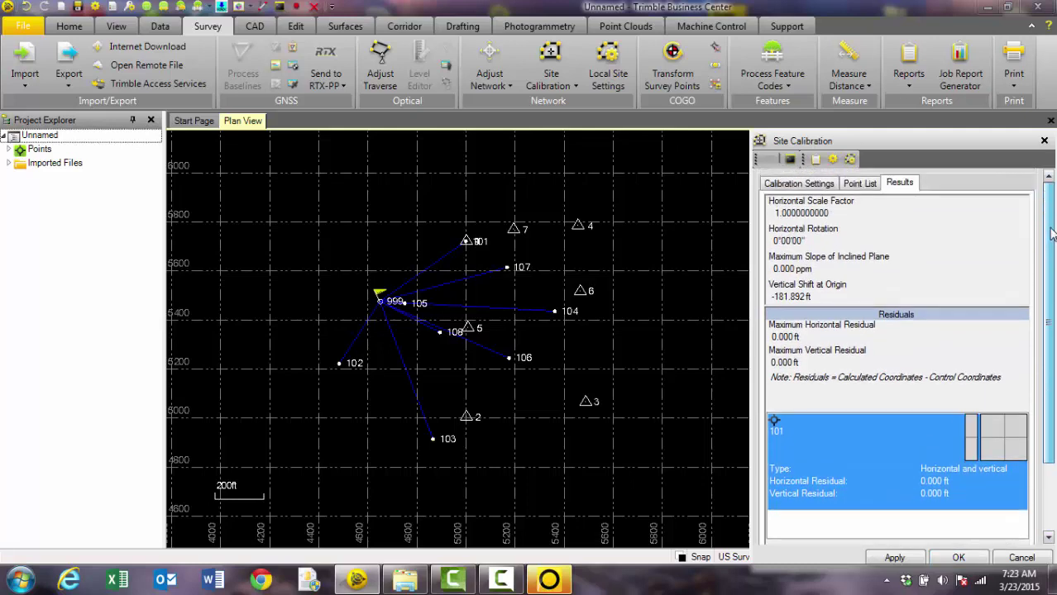
left_click(861, 184)
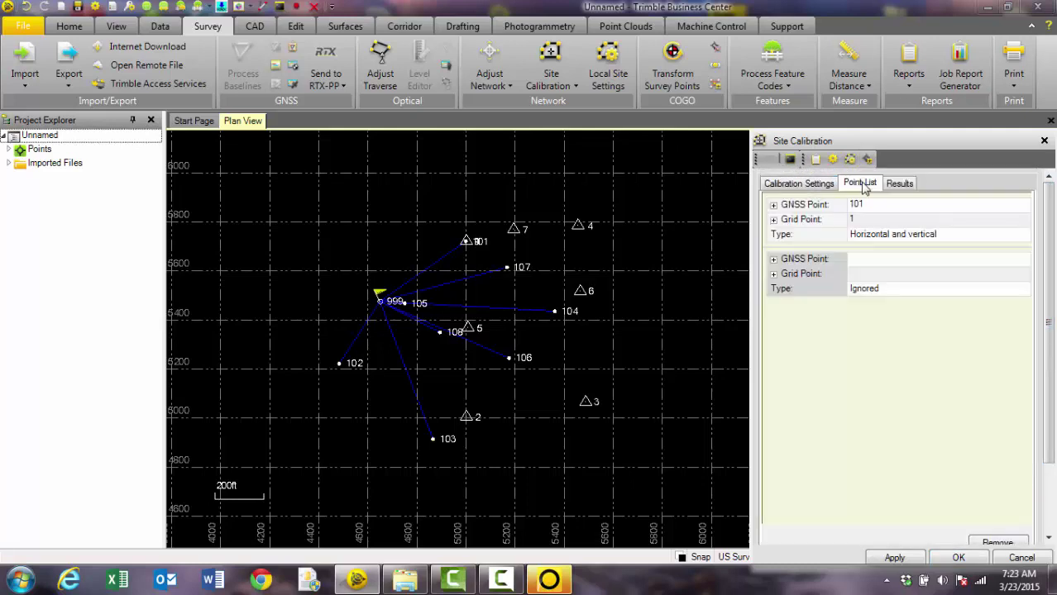
left_click(871, 259)
key("Return")
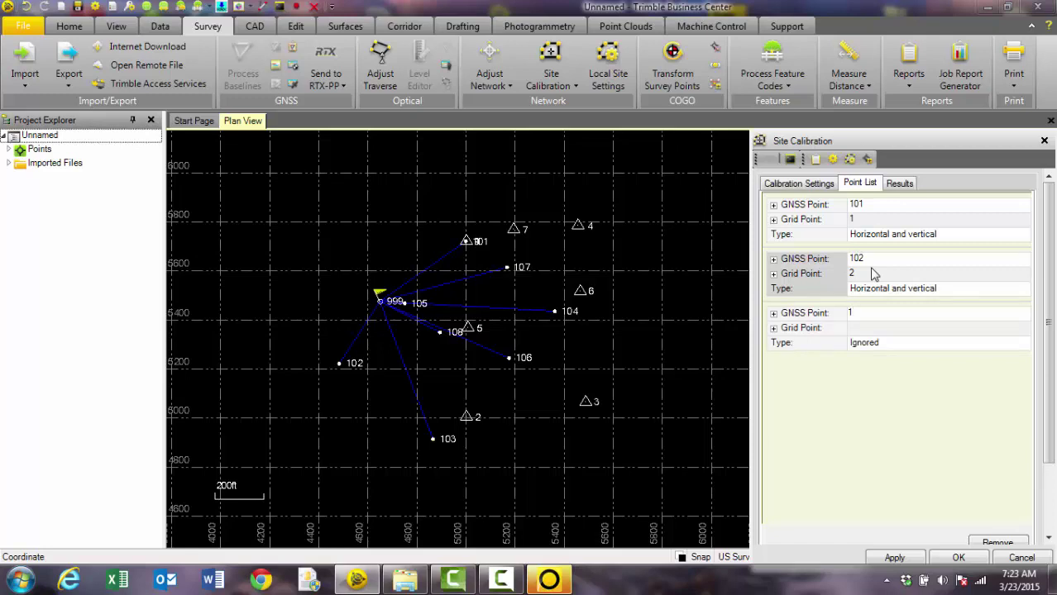
key("Return")
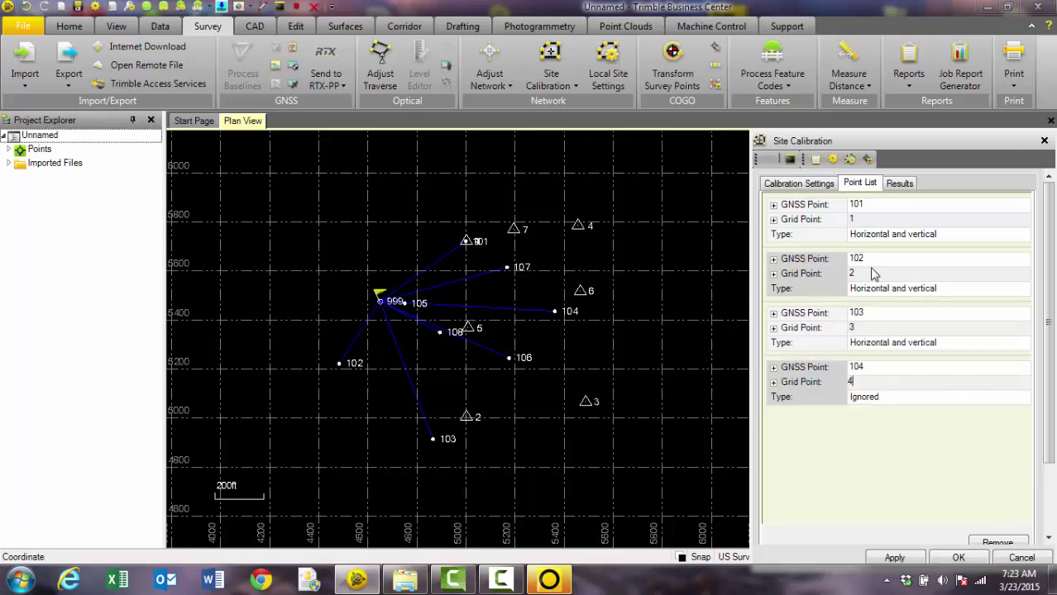
key("Return")
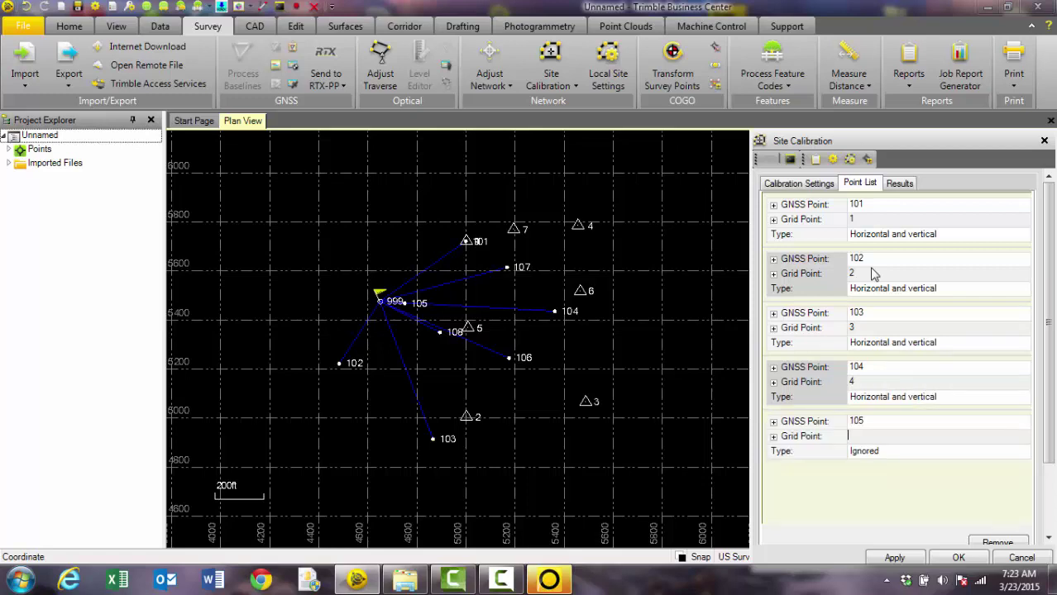
type("5")
key("Return")
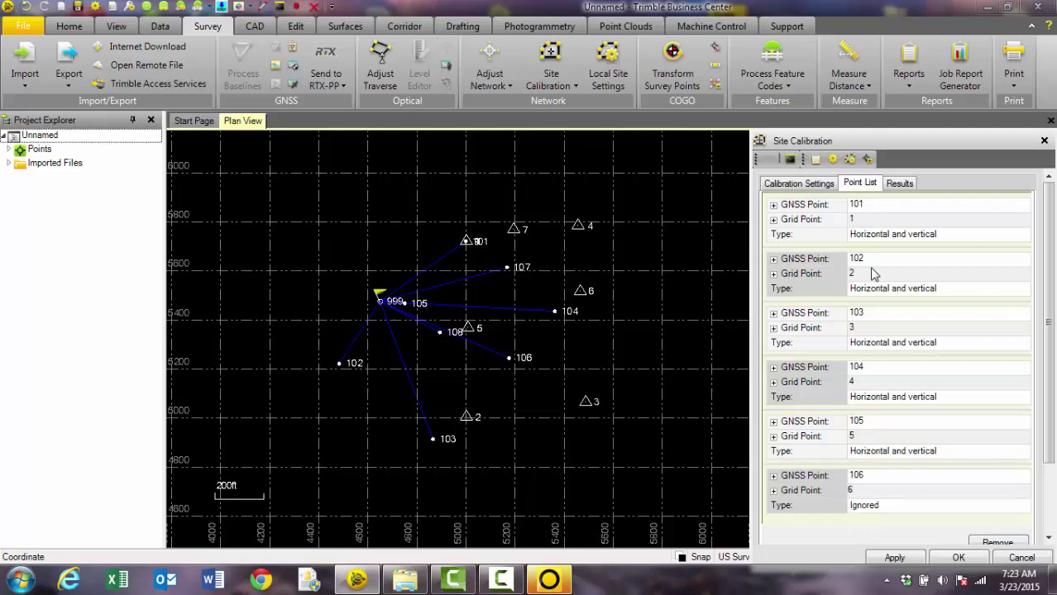
key("Return")
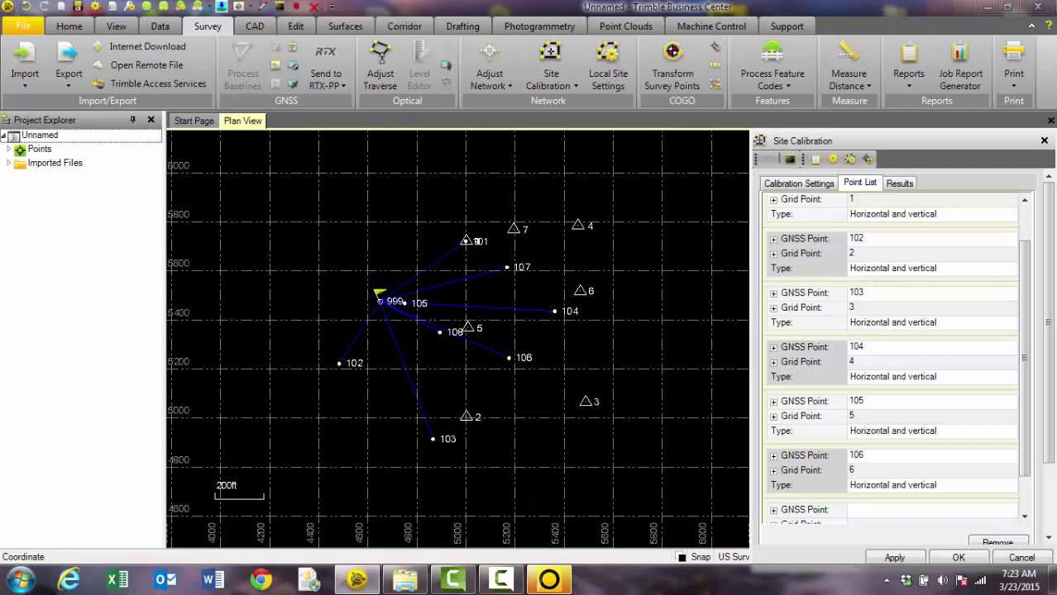
- Compute the site calibration from the six point pairs, replacing the old calibration results and acknowledging the residual warning
left_click(1026, 518)
left_click(1025, 518)
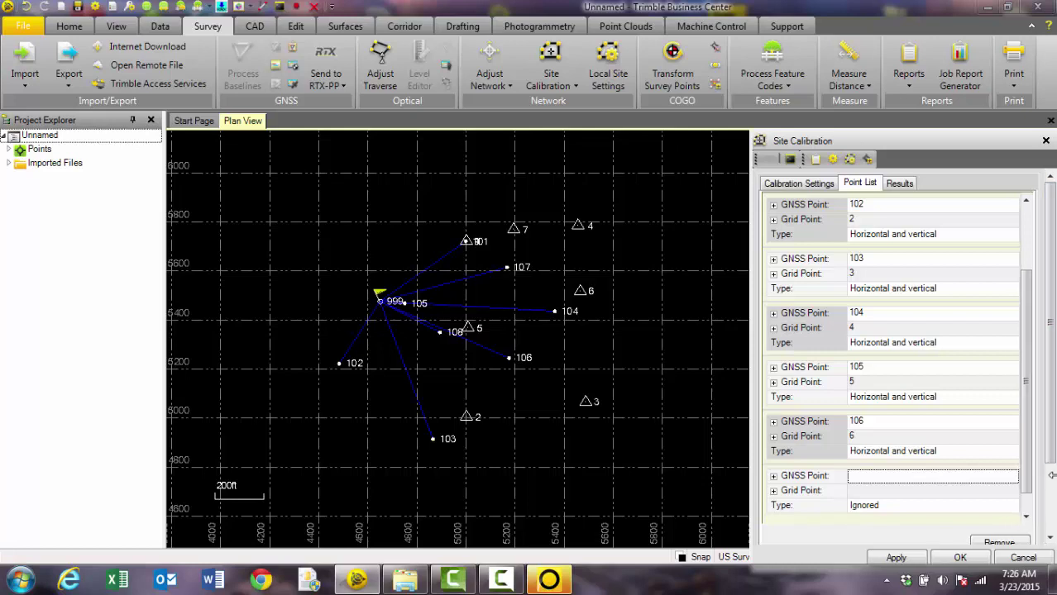
left_click(1046, 504)
left_click(1046, 504)
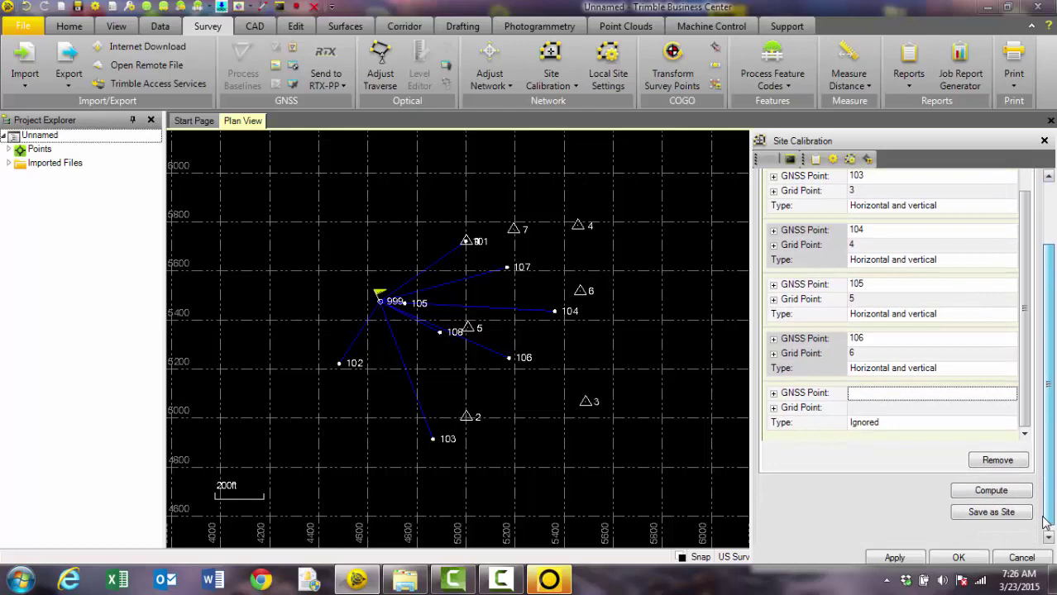
left_click(1000, 491)
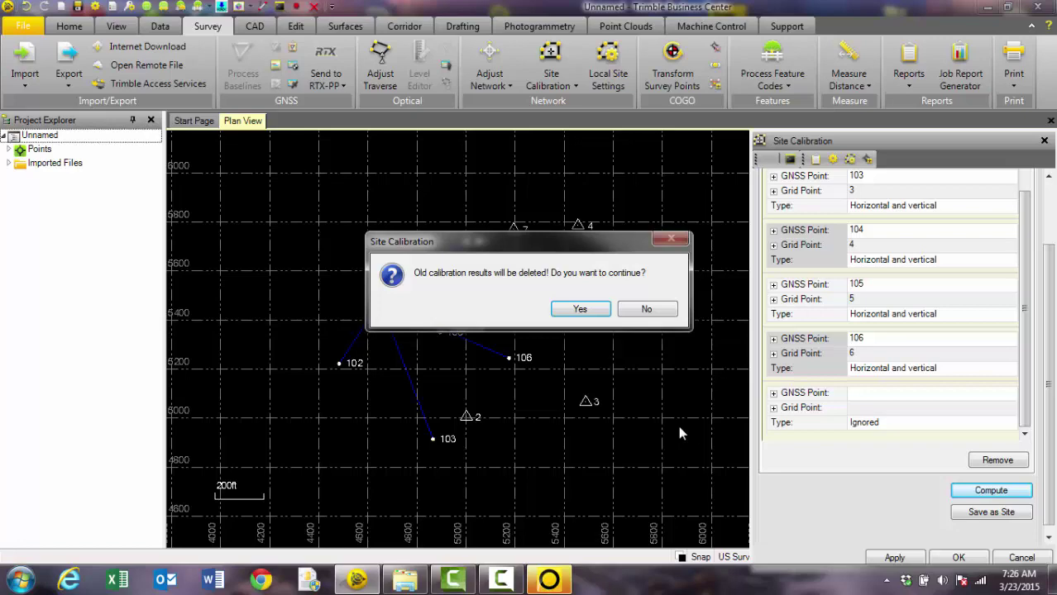
left_click(589, 314)
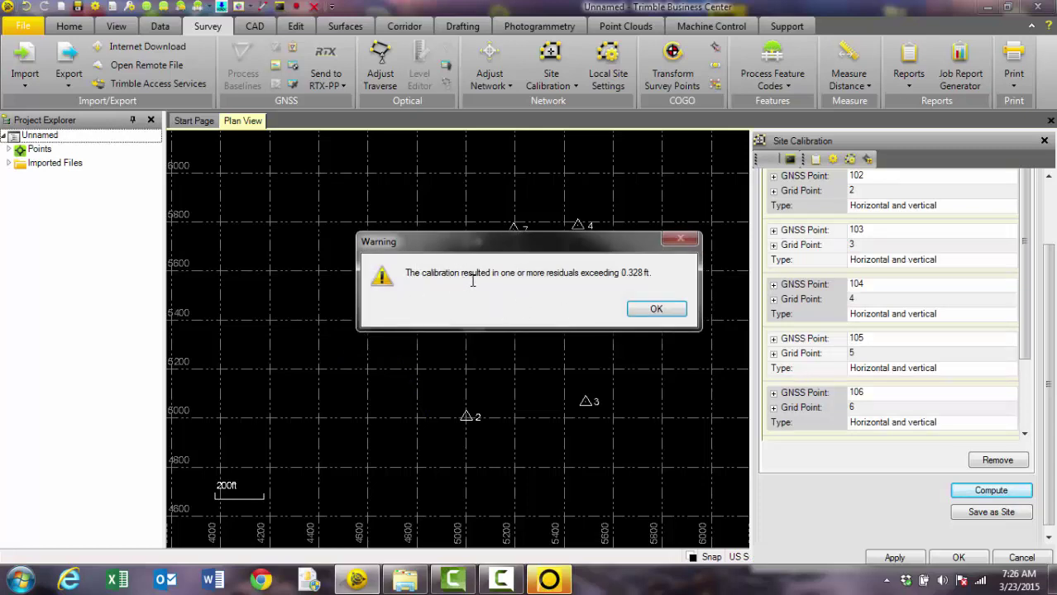
left_click(655, 310)
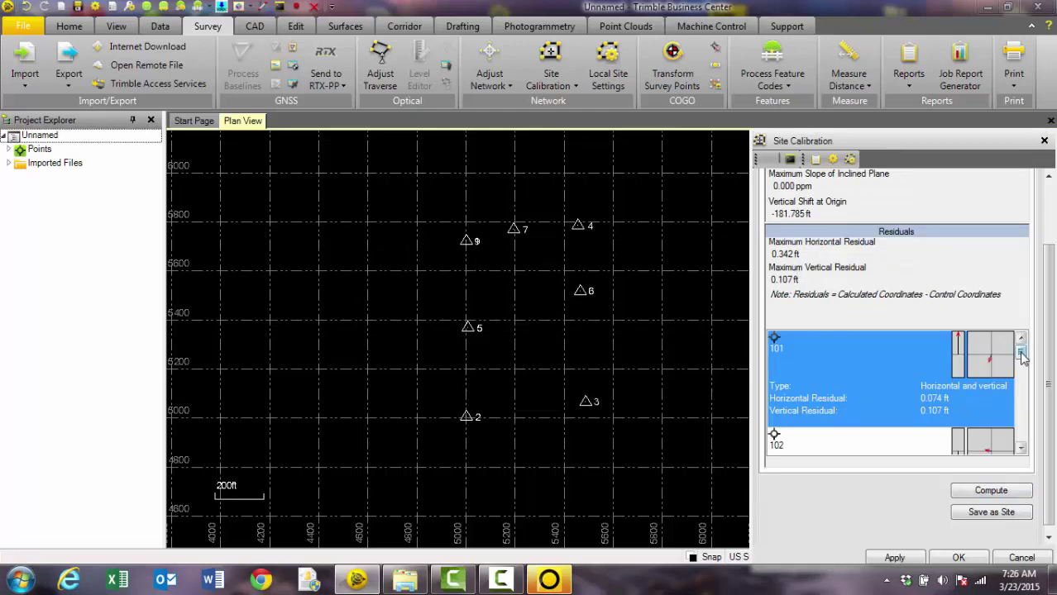
- Examine the horizontal and vertical residuals of points 101 through 106 to find the point that fits the calibration worst
left_click_drag(1021, 356, 1020, 435)
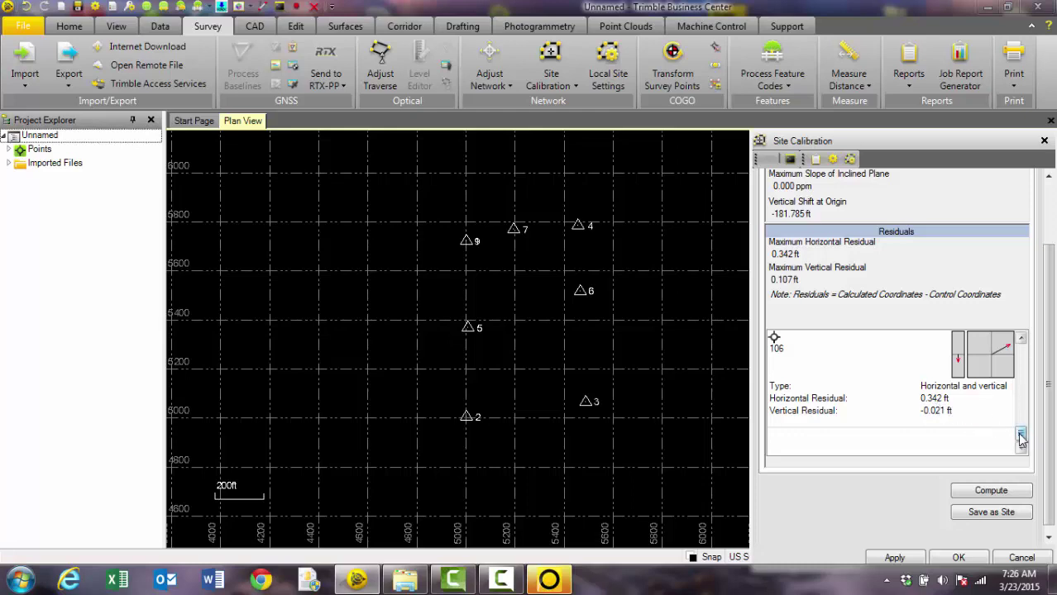
left_click_drag(1021, 439, 1025, 418)
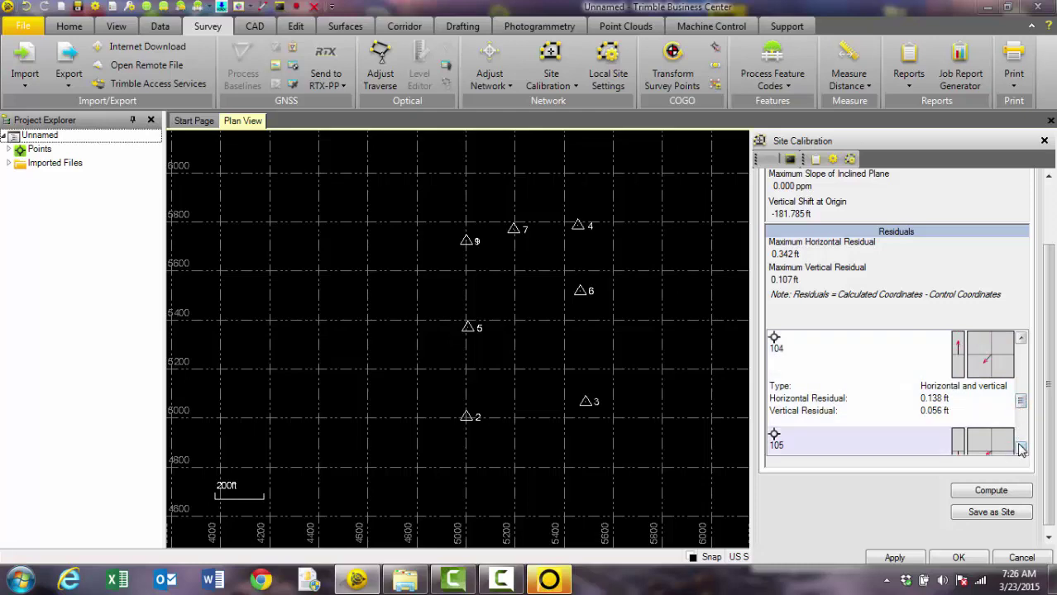
left_click(1020, 447)
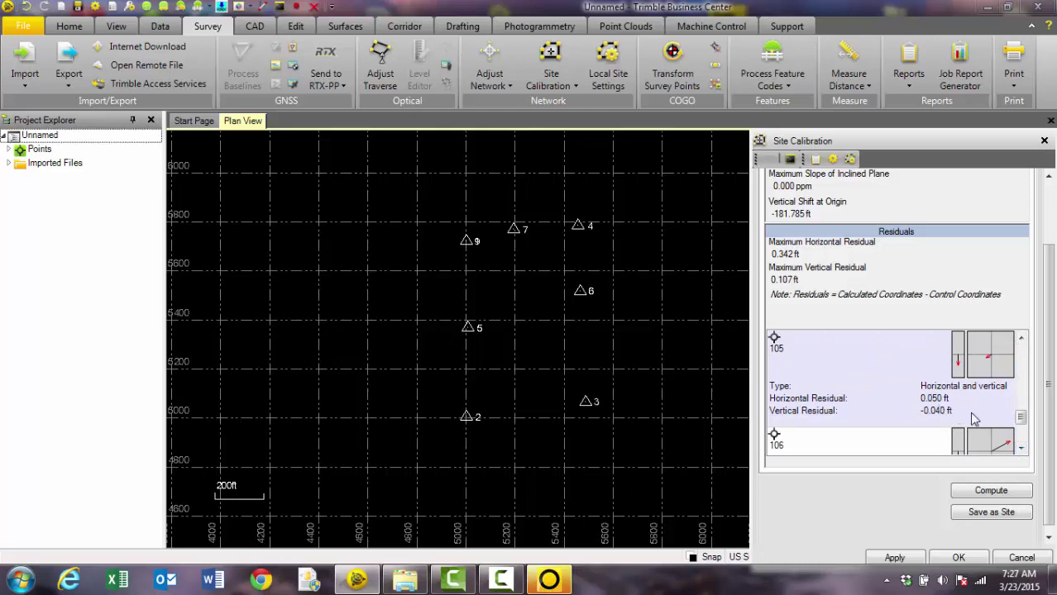
left_click(1023, 378)
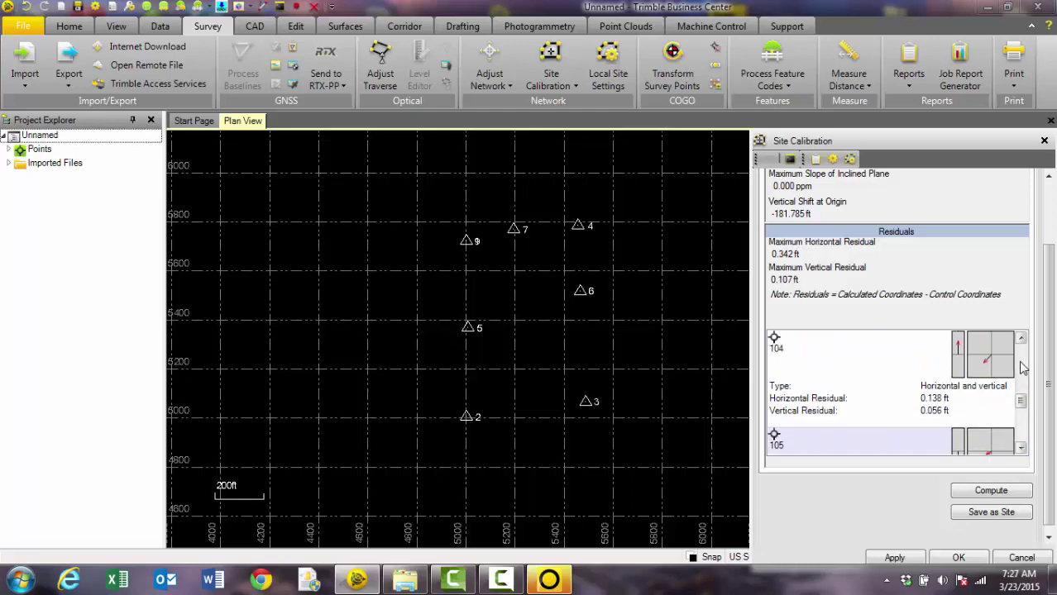
left_click(1023, 368)
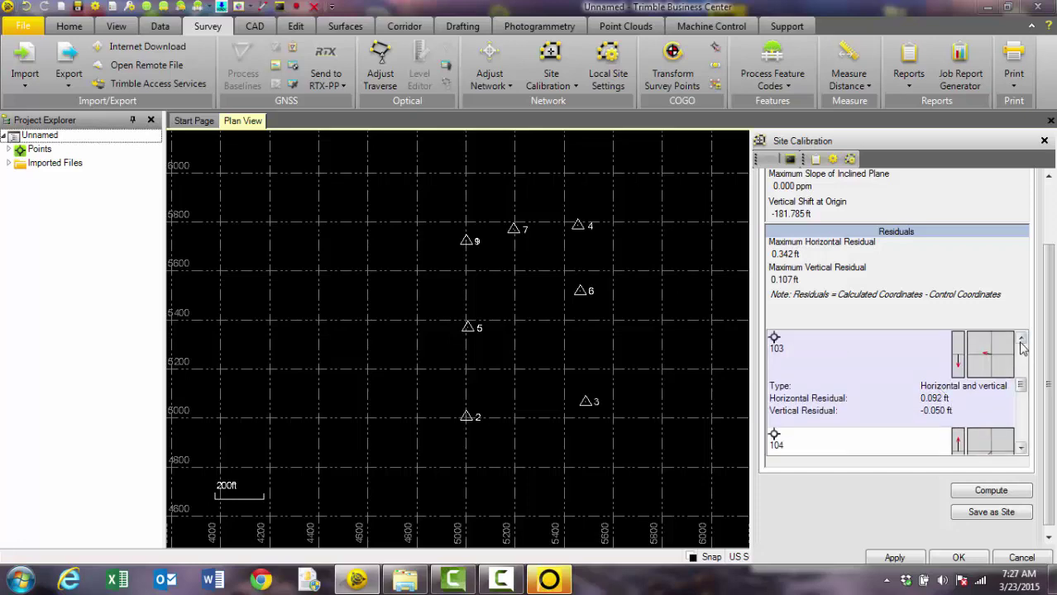
left_click(1022, 348)
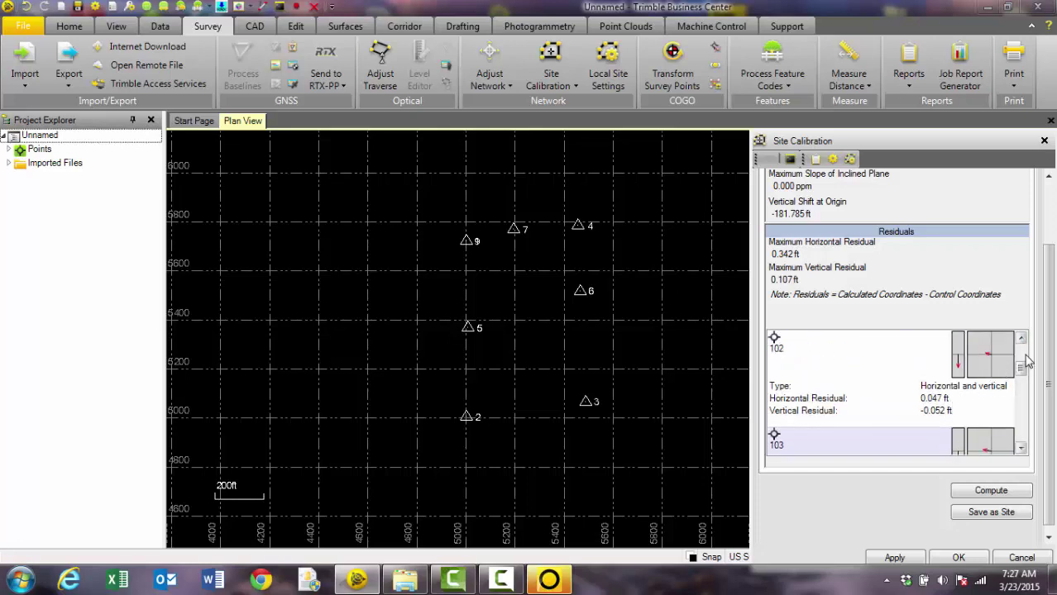
left_click(1022, 351)
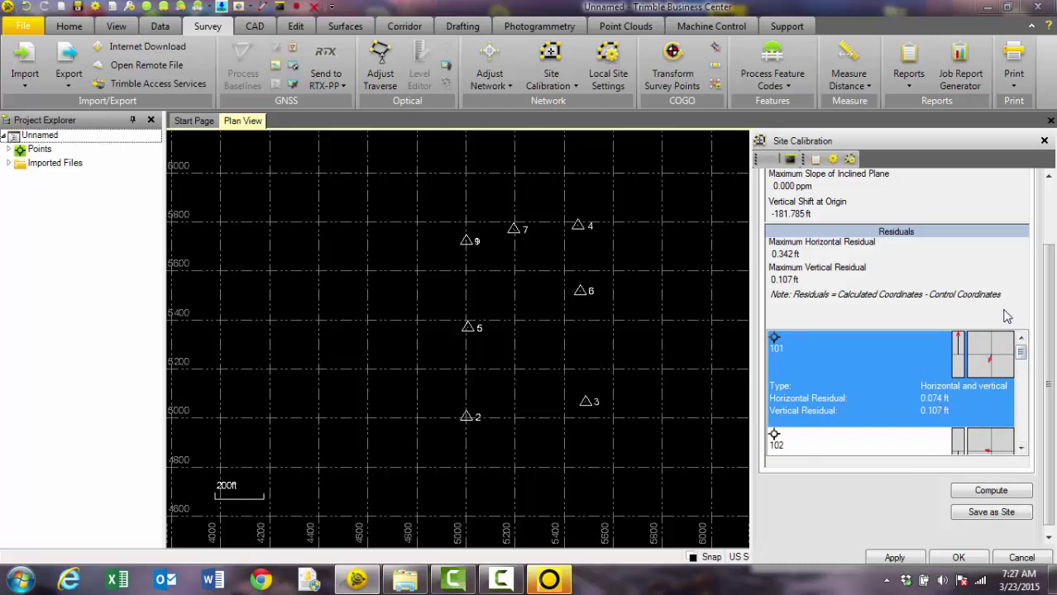
scroll(1052, 265, "up", 3)
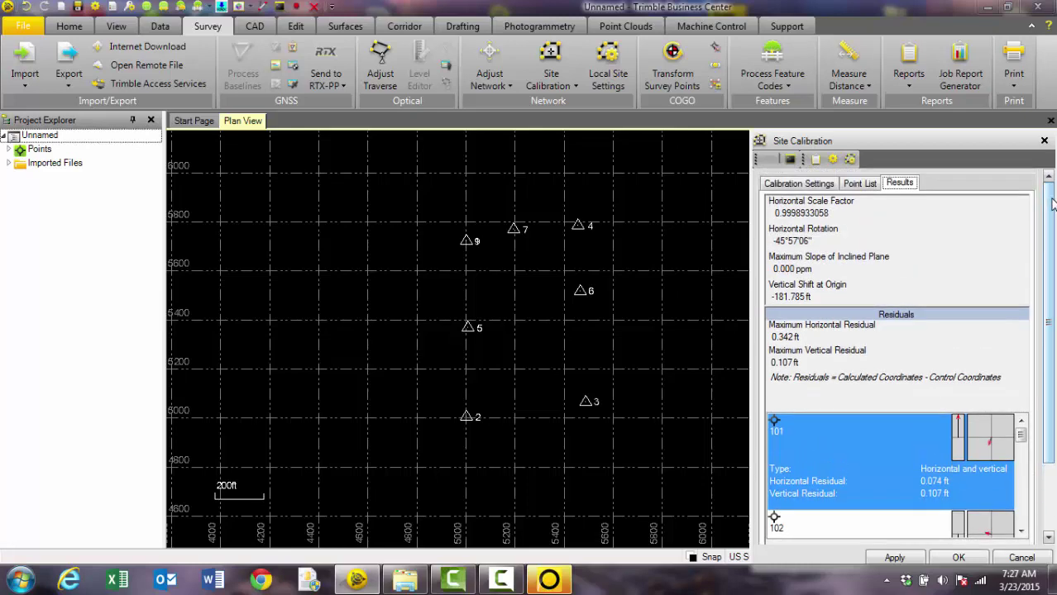
- Remove the pair of GNSS point 106 and grid point 6 from the calibration point list
left_click(862, 183)
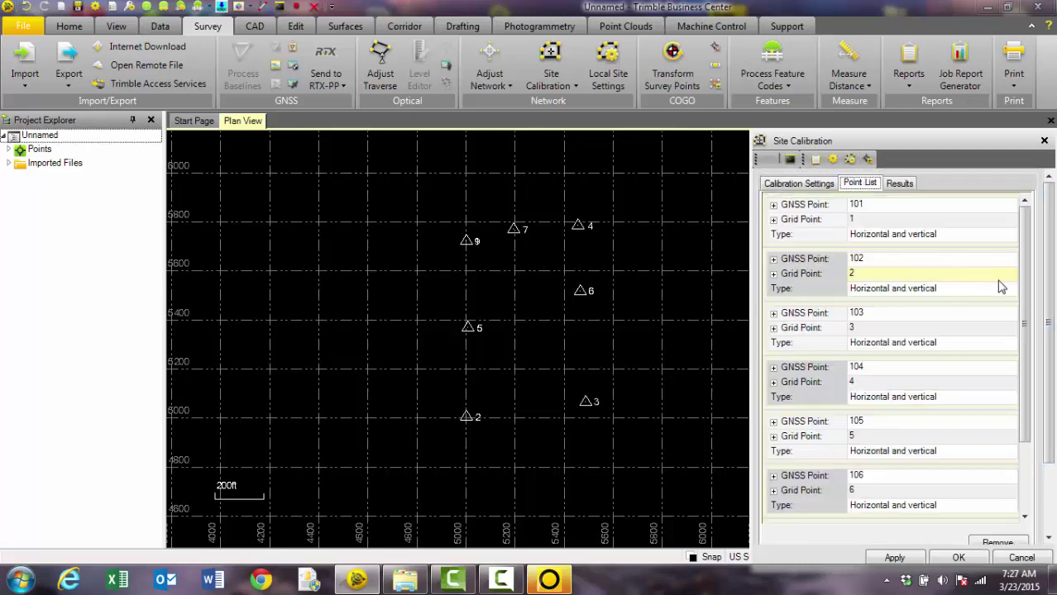
left_click_drag(1022, 306, 1023, 339)
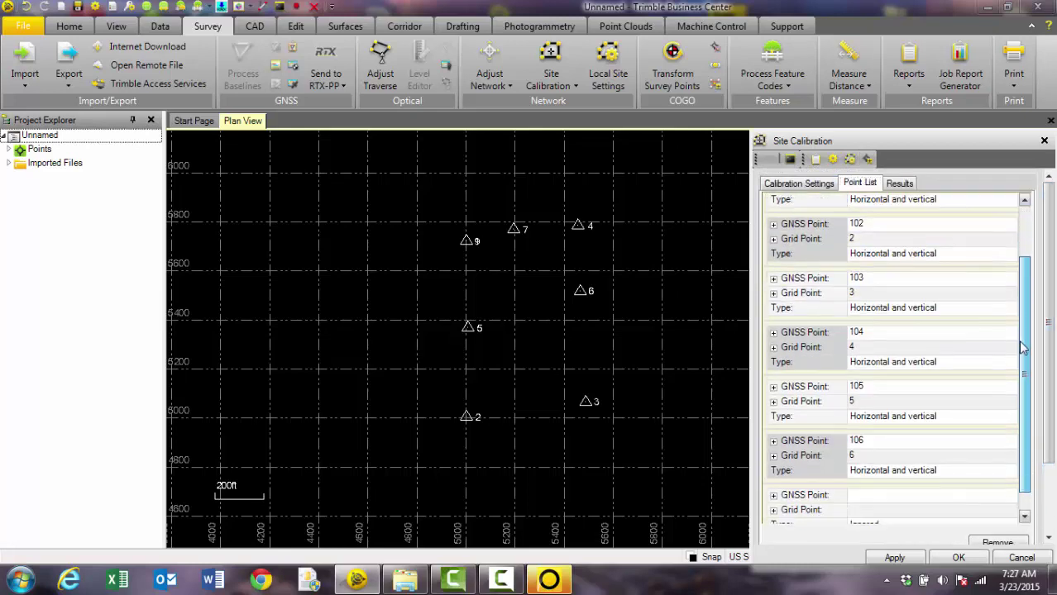
left_click(915, 448)
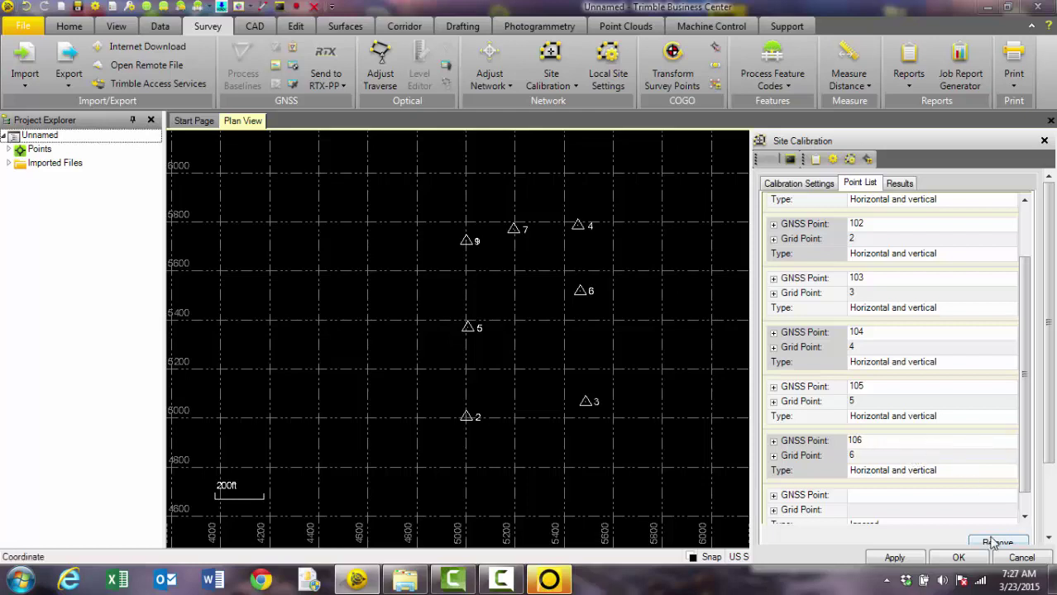
left_click_drag(1029, 484, 1025, 521)
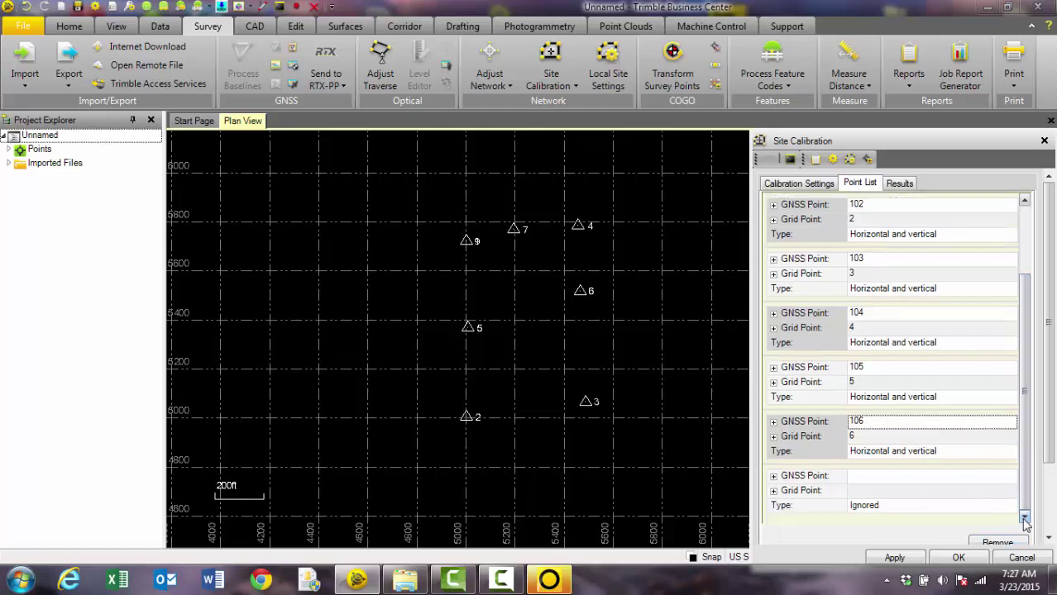
left_click(1047, 535)
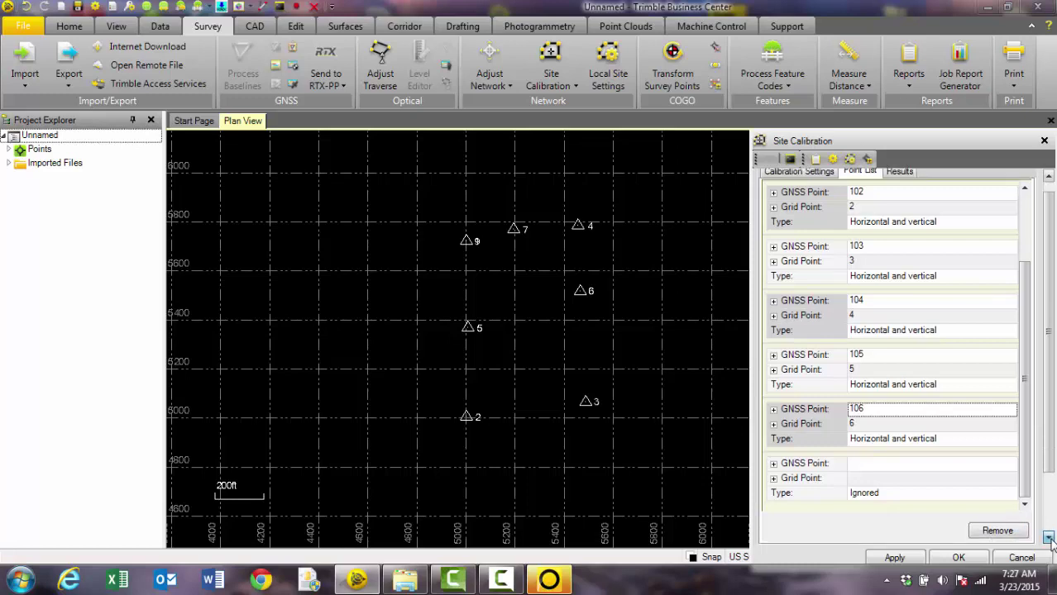
left_click(1001, 481)
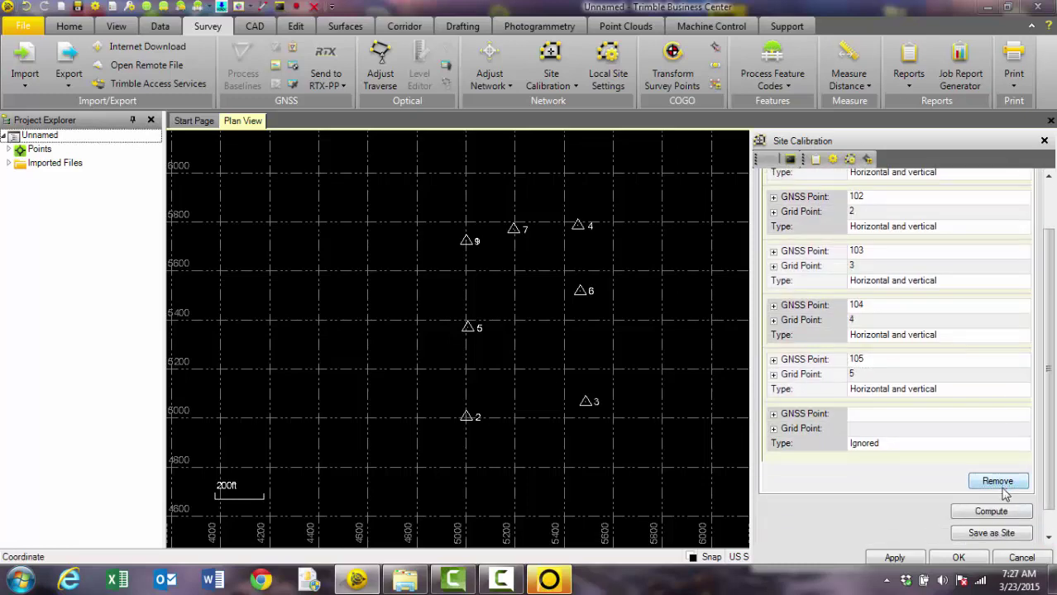
- Change the vertical calibration method to Vertical Shift + Incline Plane
scroll(1050, 256, "up", 3)
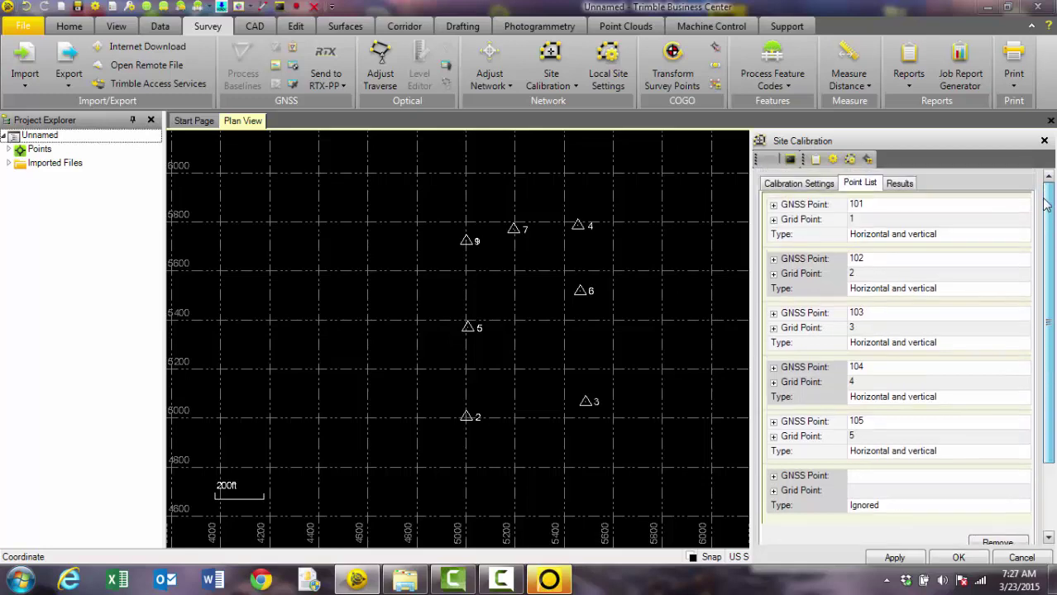
left_click(812, 184)
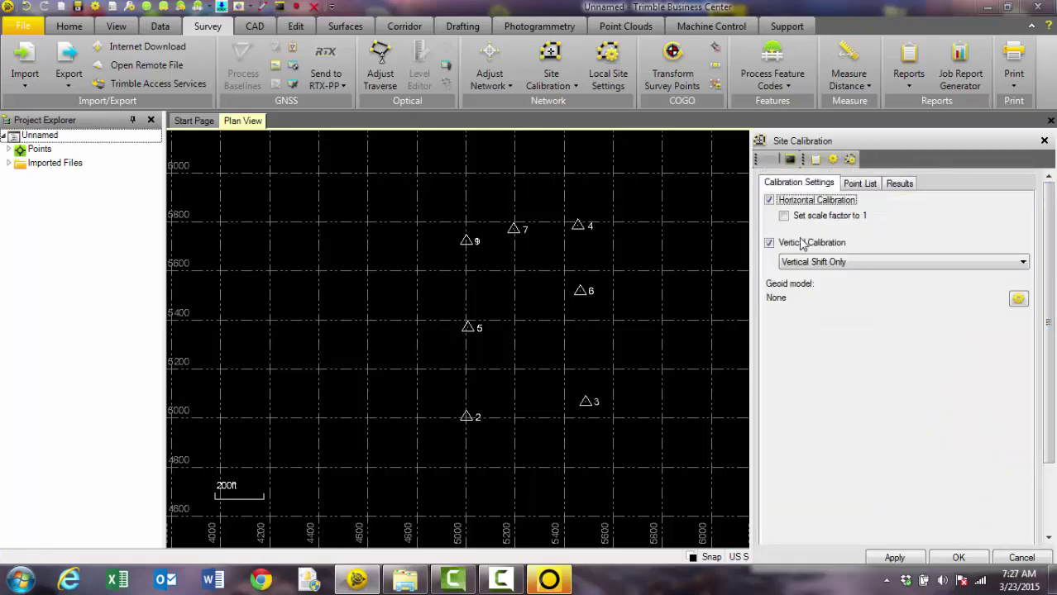
left_click(1023, 263)
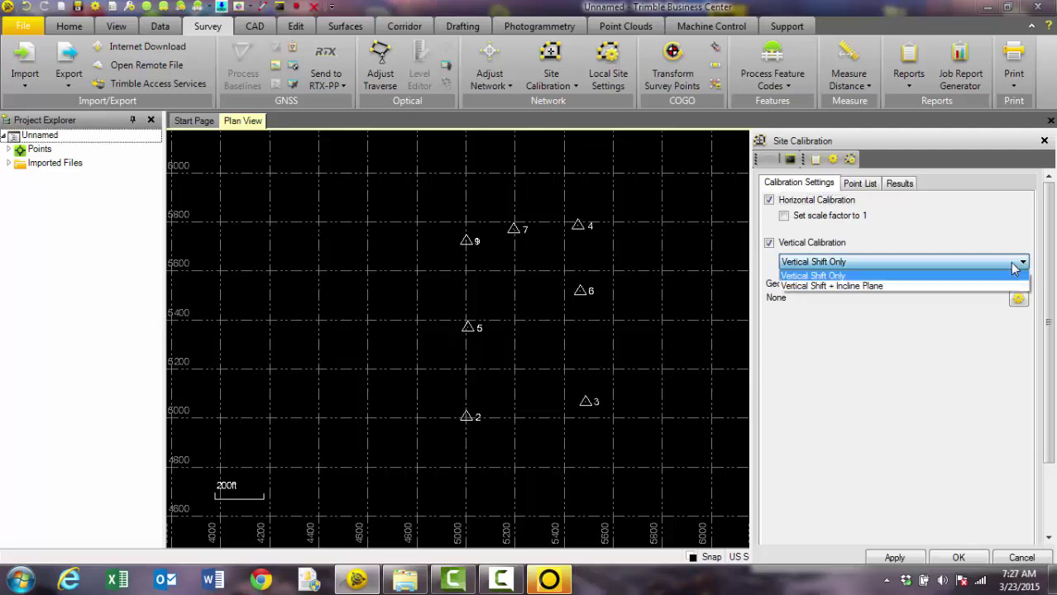
left_click(868, 286)
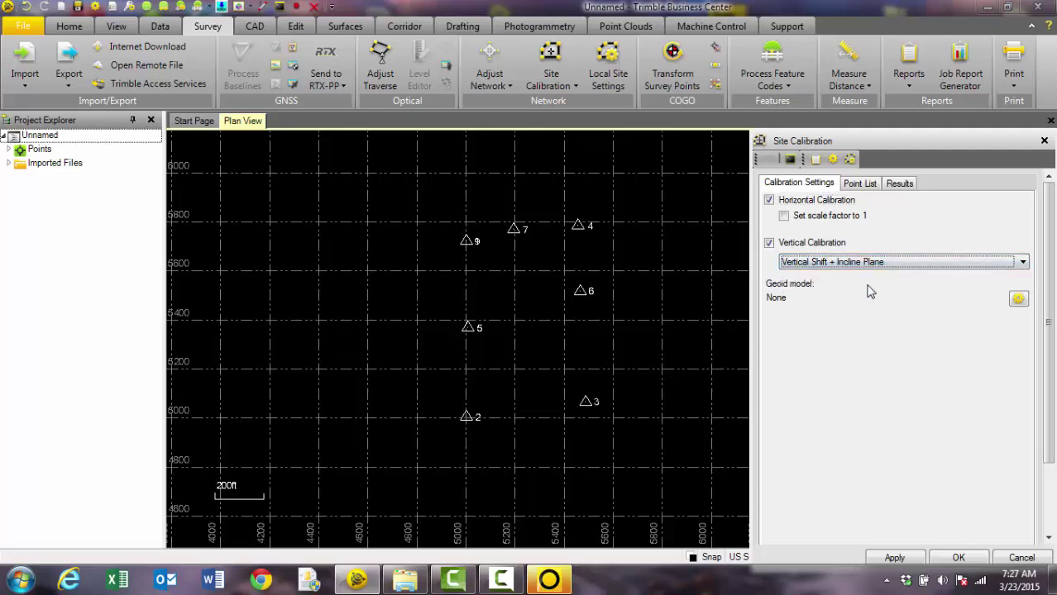
- Recompute the site calibration with the remaining five point pairs, apply it to the project and finish the calibration
left_click(873, 187)
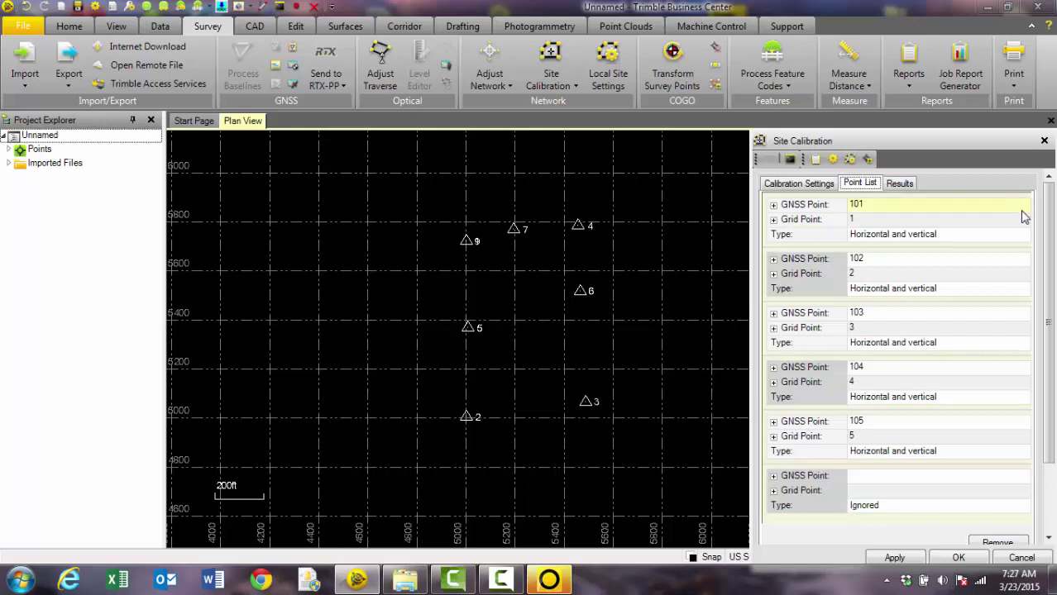
left_click_drag(1045, 223, 1045, 300)
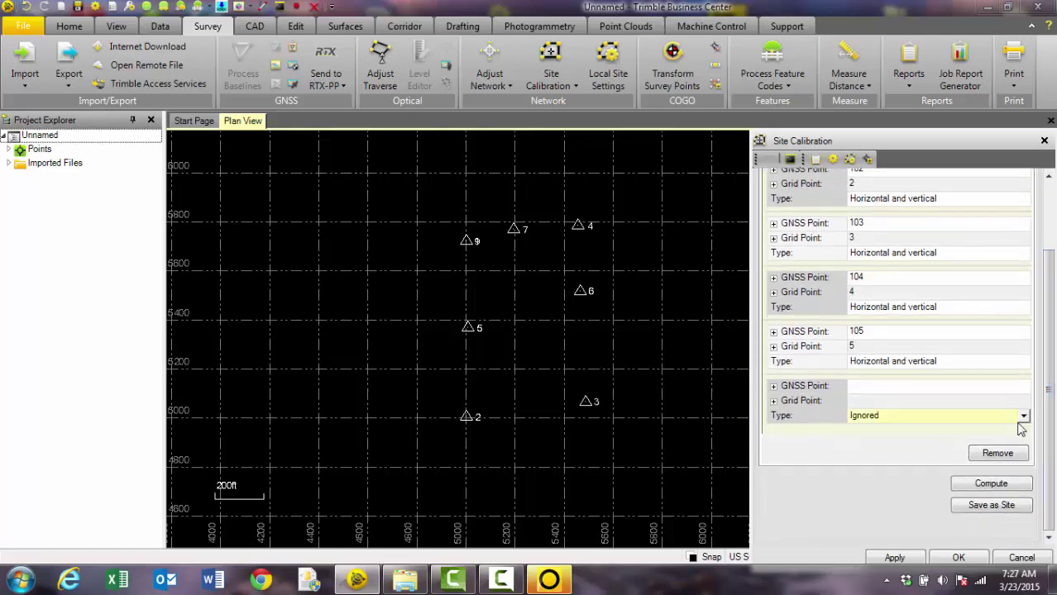
left_click(1002, 488)
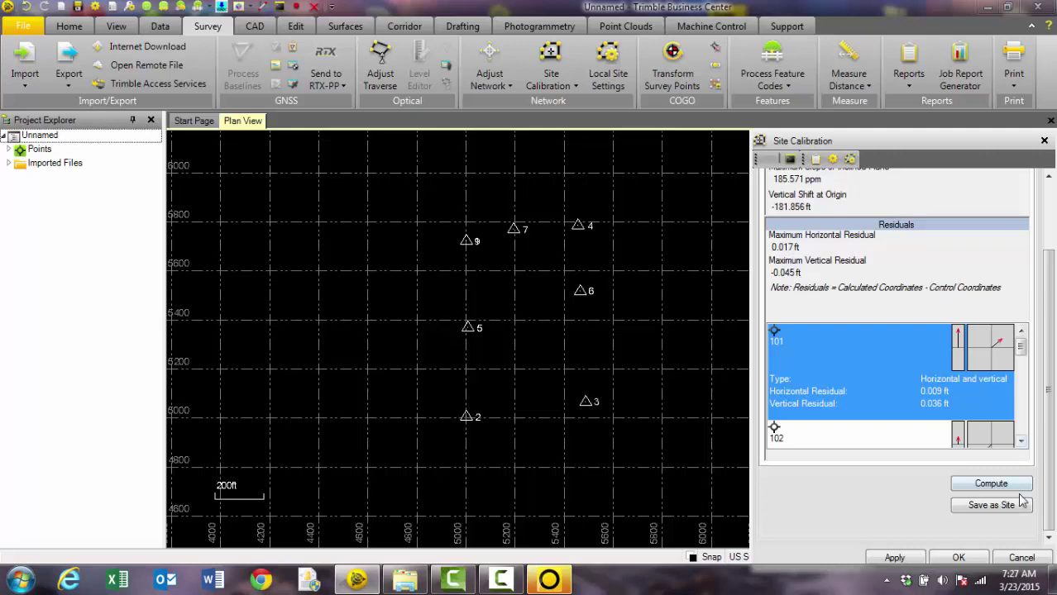
left_click(896, 558)
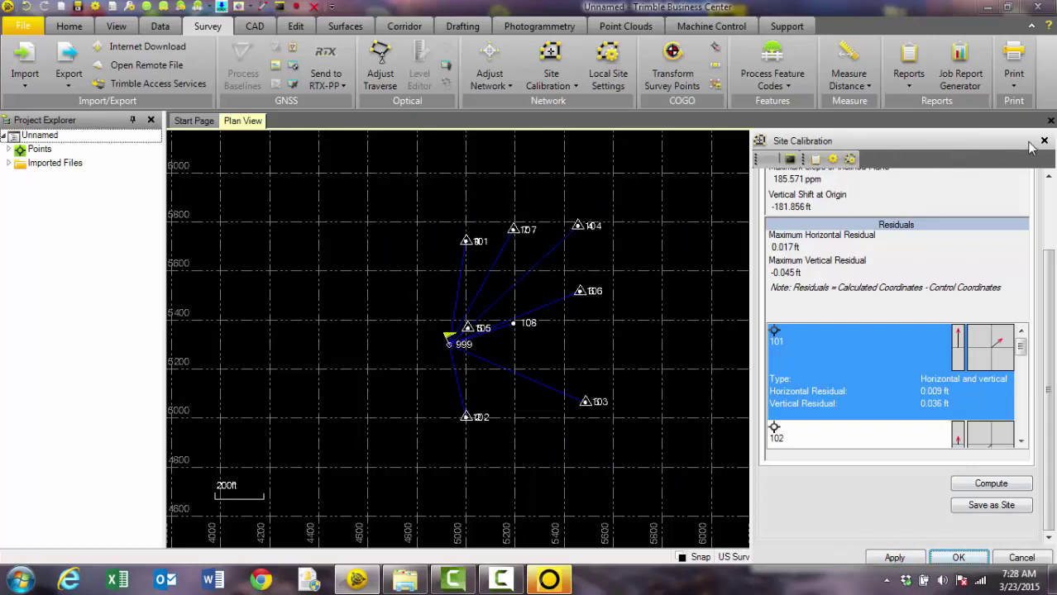
left_click(959, 559)
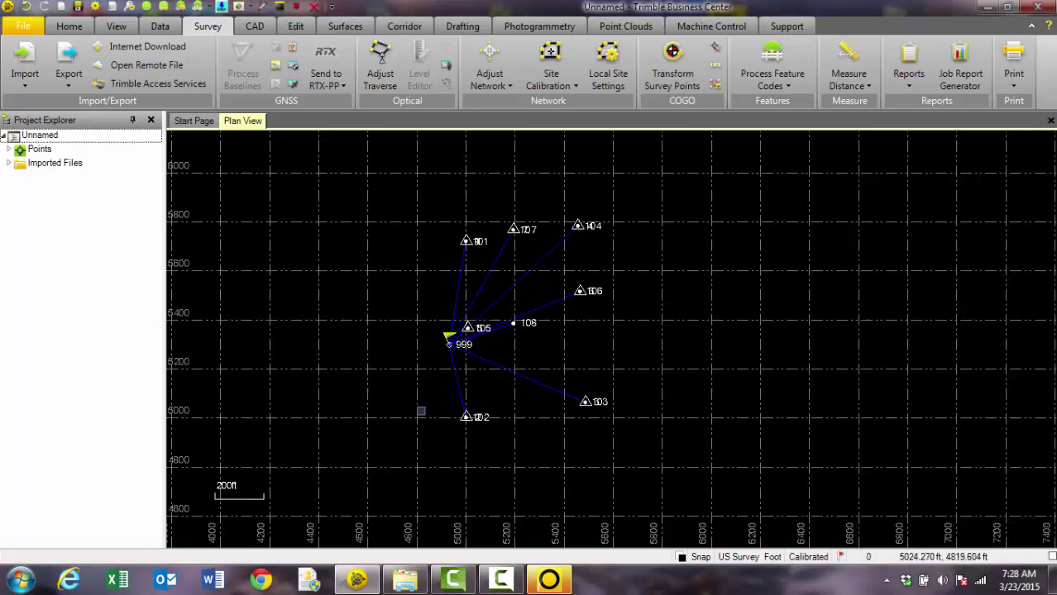
- Delete the stray point 99, which lies far away from the survey site near 10000, 10000
scroll(420, 410, "down", 3)
scroll(420, 409, "down", 3)
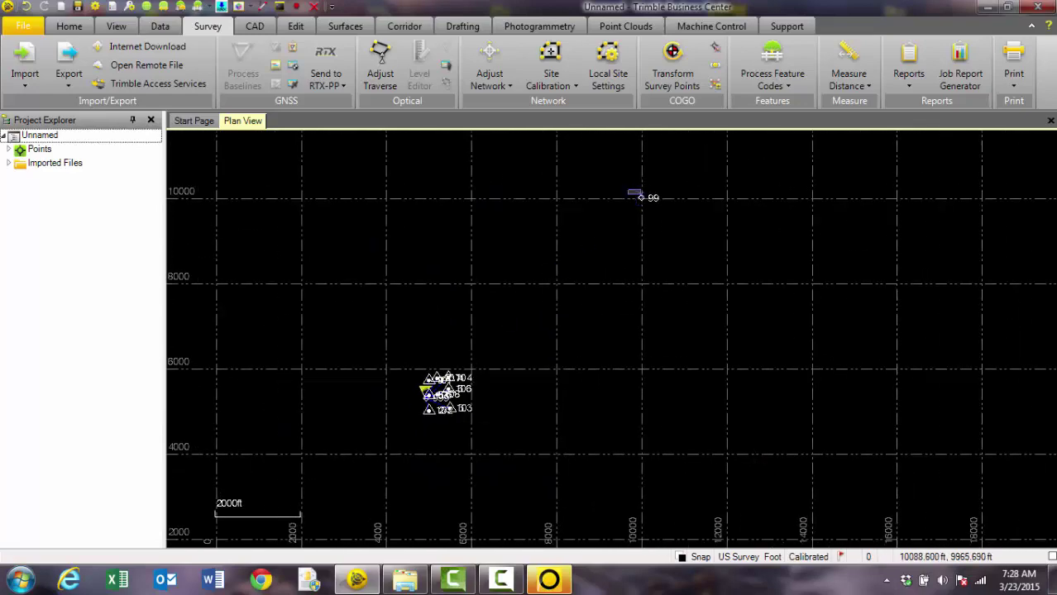
left_click(653, 200)
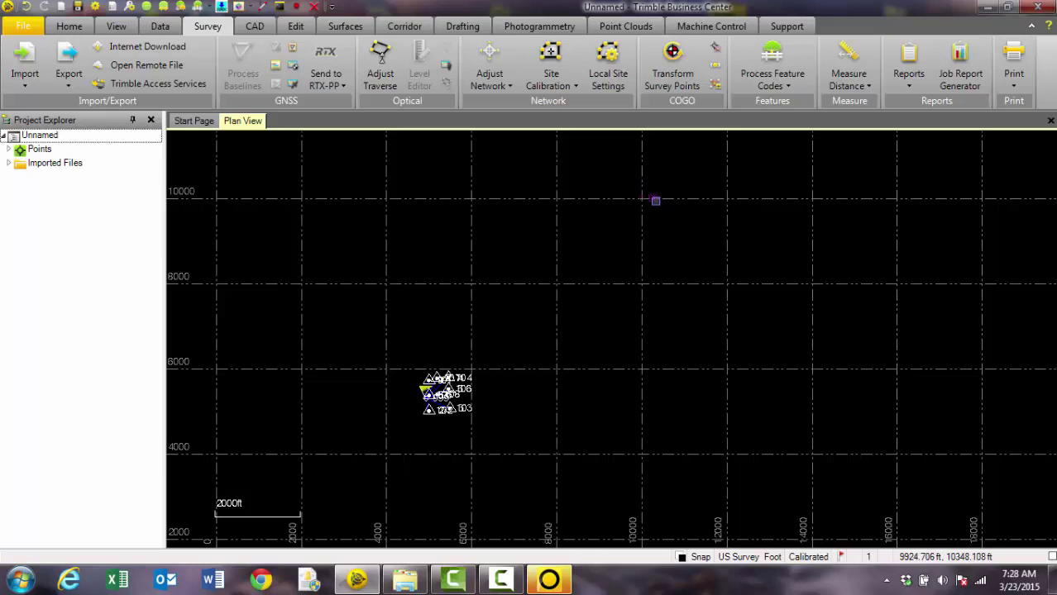
right_click(656, 201)
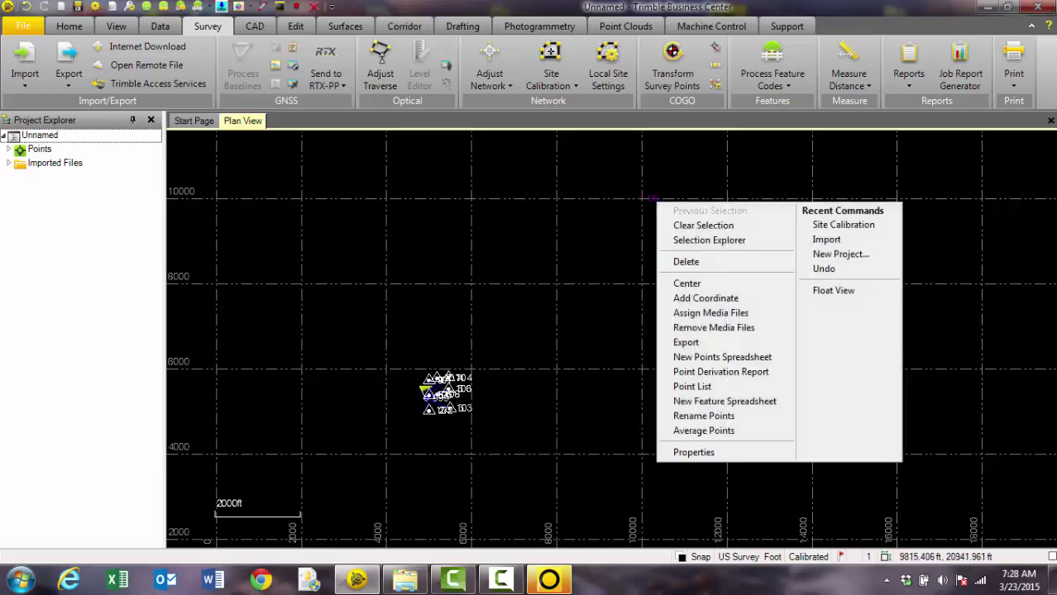
left_click(685, 262)
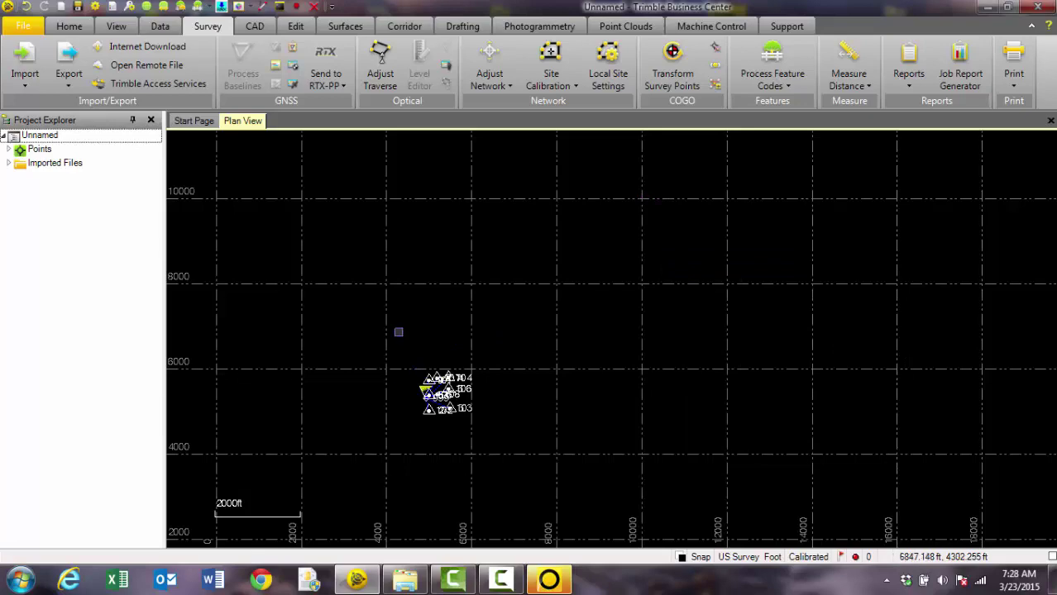
- Export all calibrated points and GNSS vectors of the project to Google Earth, clamped to ground
scroll(411, 398, "up", 2)
scroll(411, 399, "up", 2)
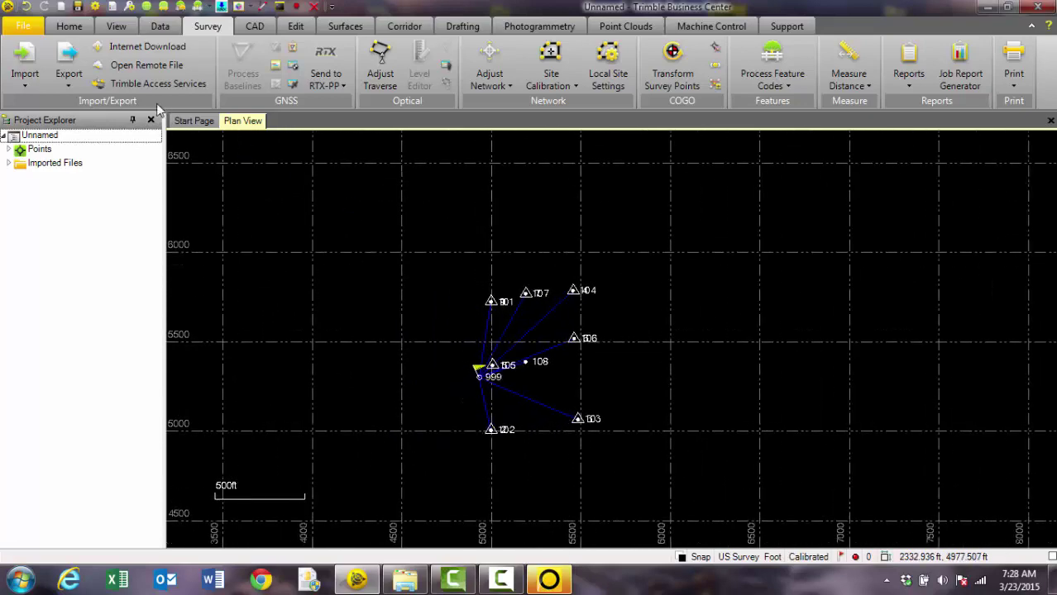
left_click(116, 26)
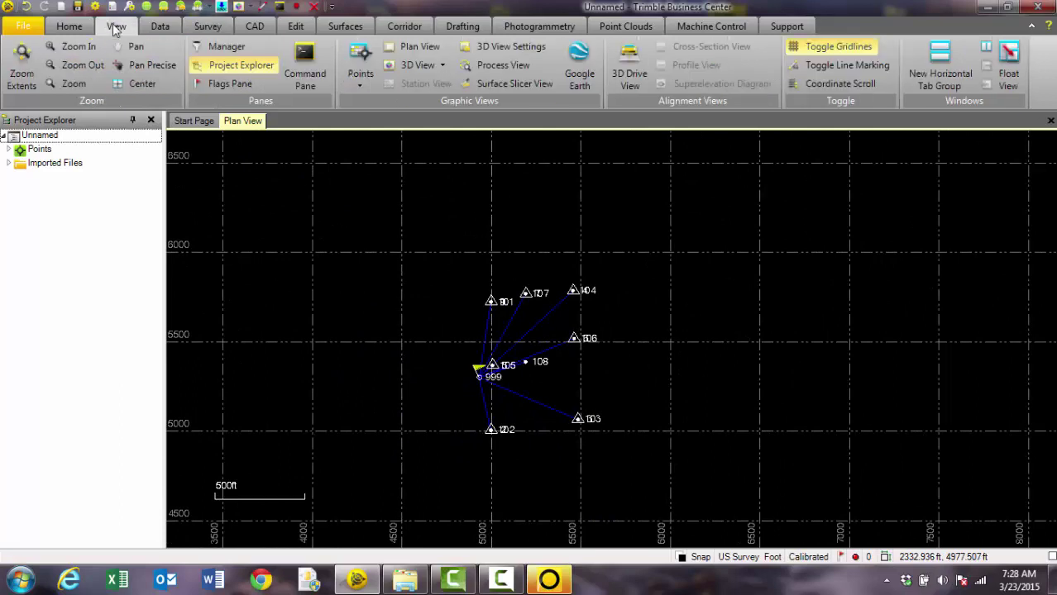
left_click(584, 66)
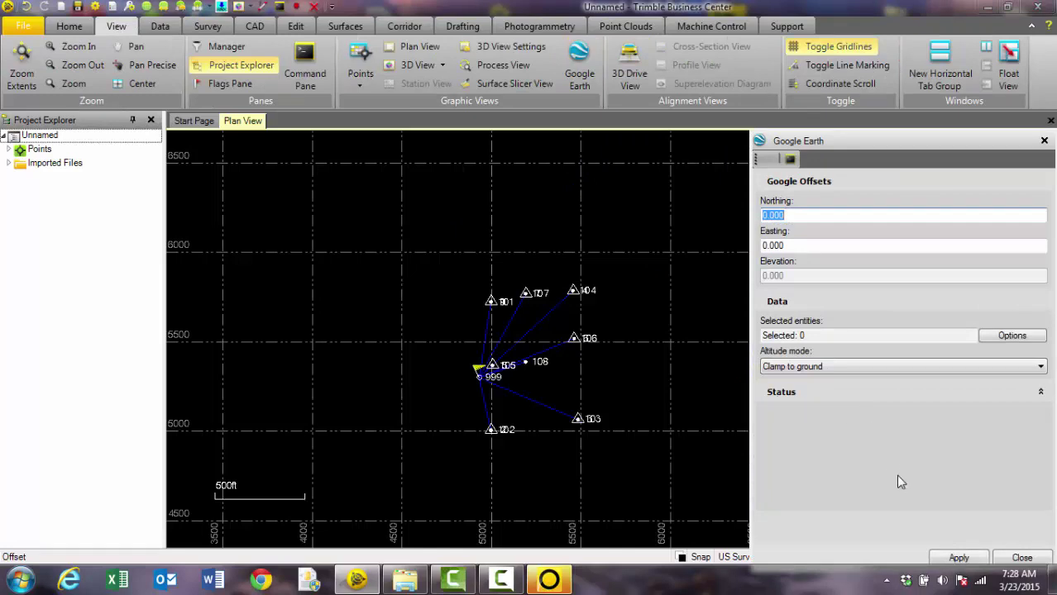
left_click(959, 558)
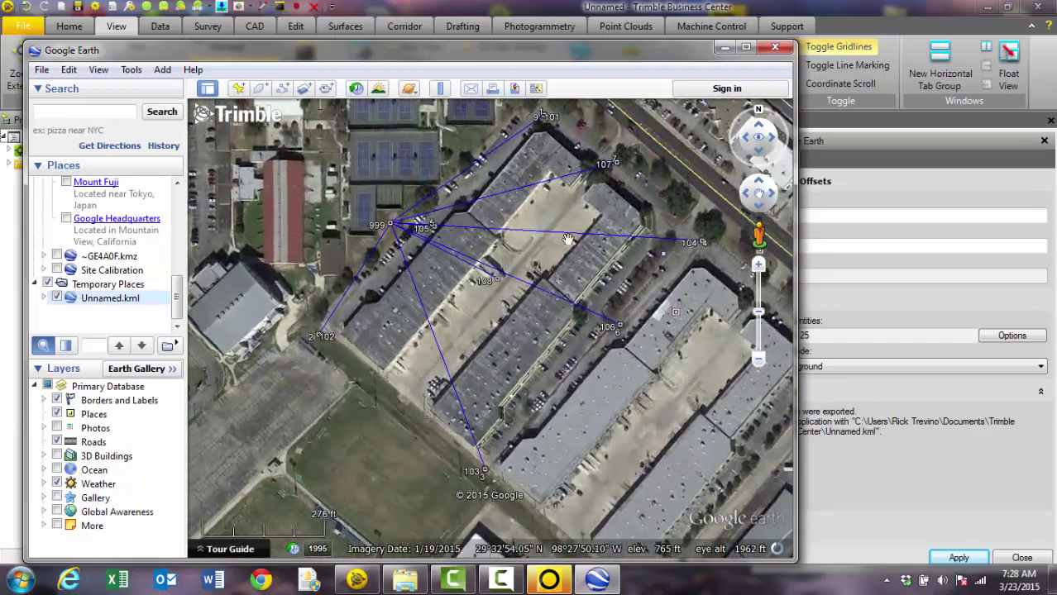
- Examine in Google Earth how the exported points sit on the aerial imagery, looking closely at point 103
left_click_drag(570, 221, 534, 262)
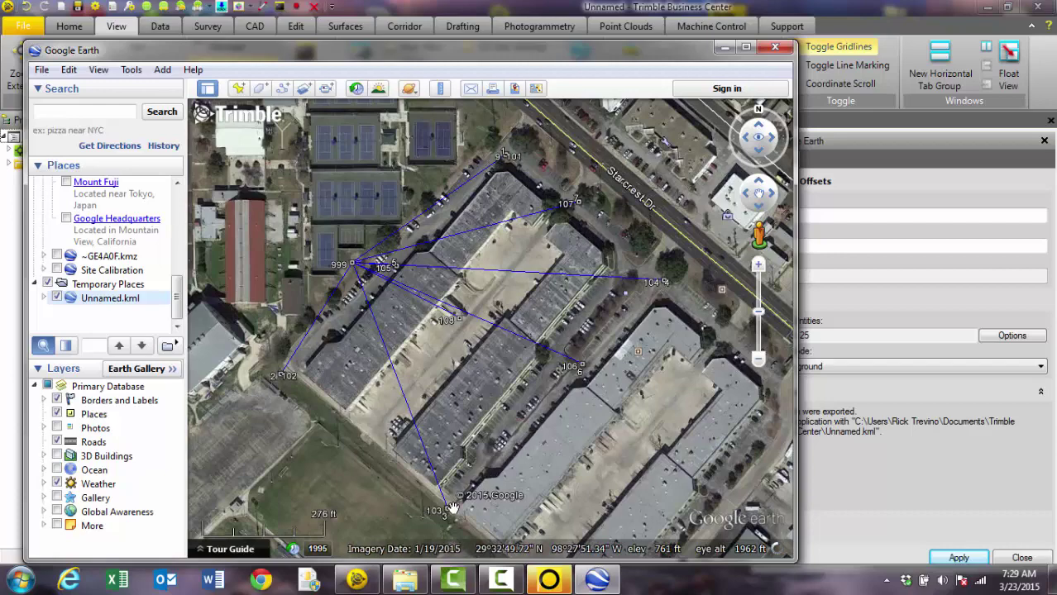
scroll(444, 507, "up", 2)
scroll(444, 508, "up", 2)
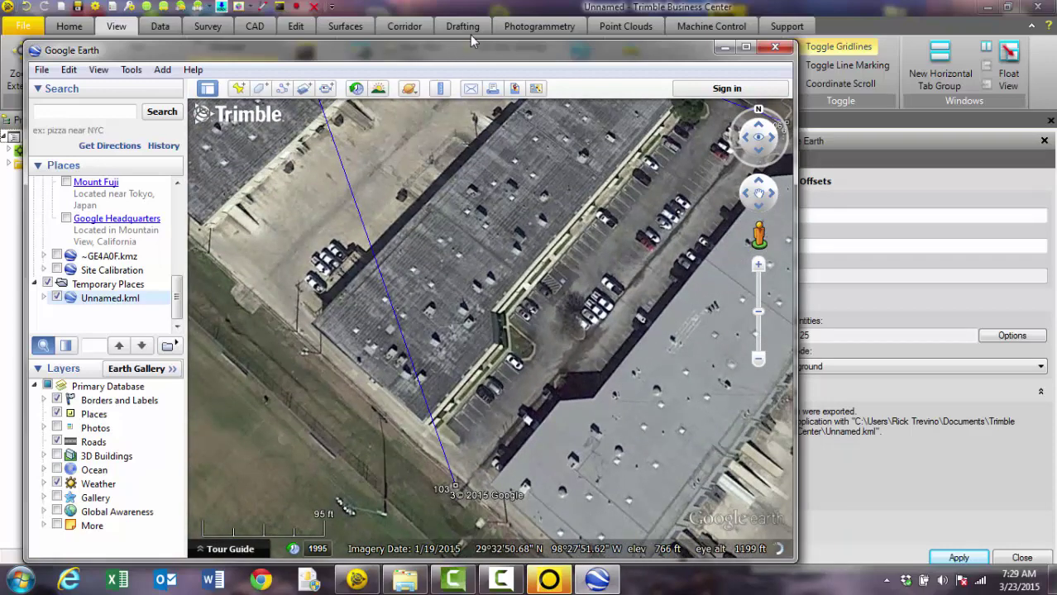
left_click_drag(471, 39, 551, 8)
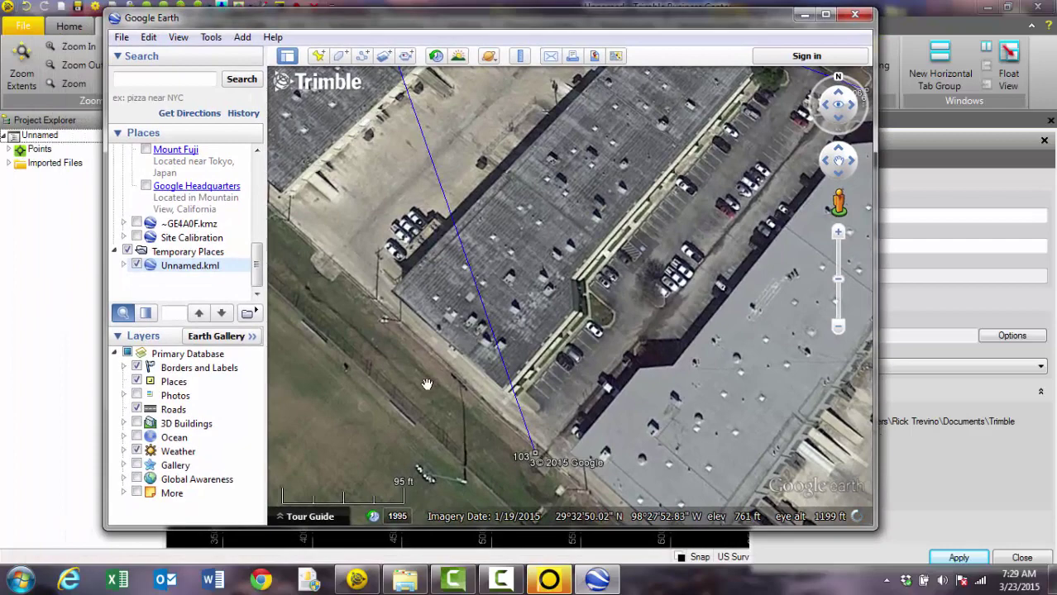
scroll(431, 458, "down", 3)
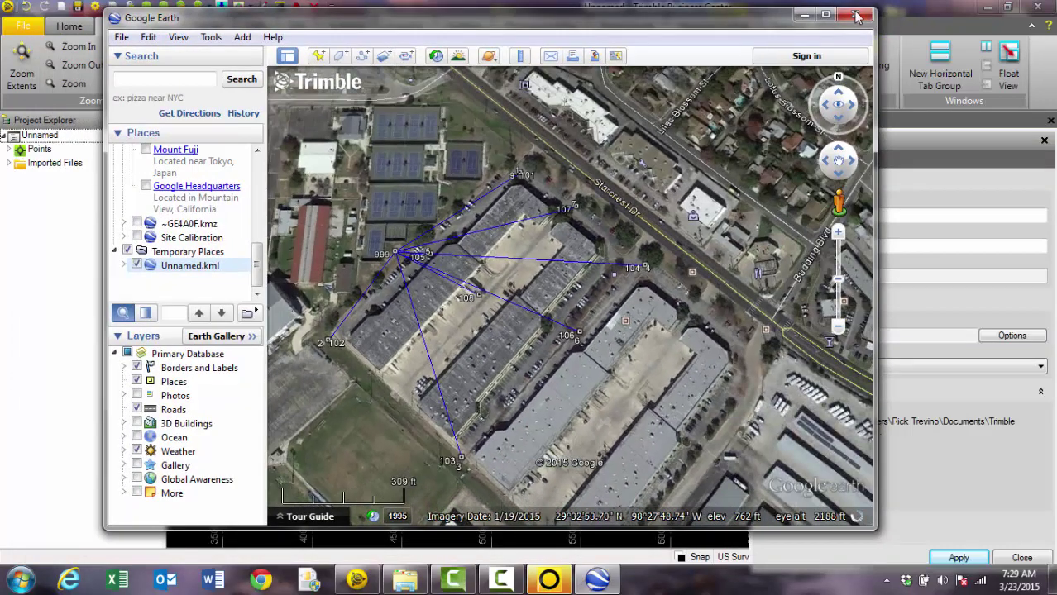
- Close Google Earth, discarding the unsaved temporary places, and close the Google Earth export settings in Trimble Business Center
left_click(855, 16)
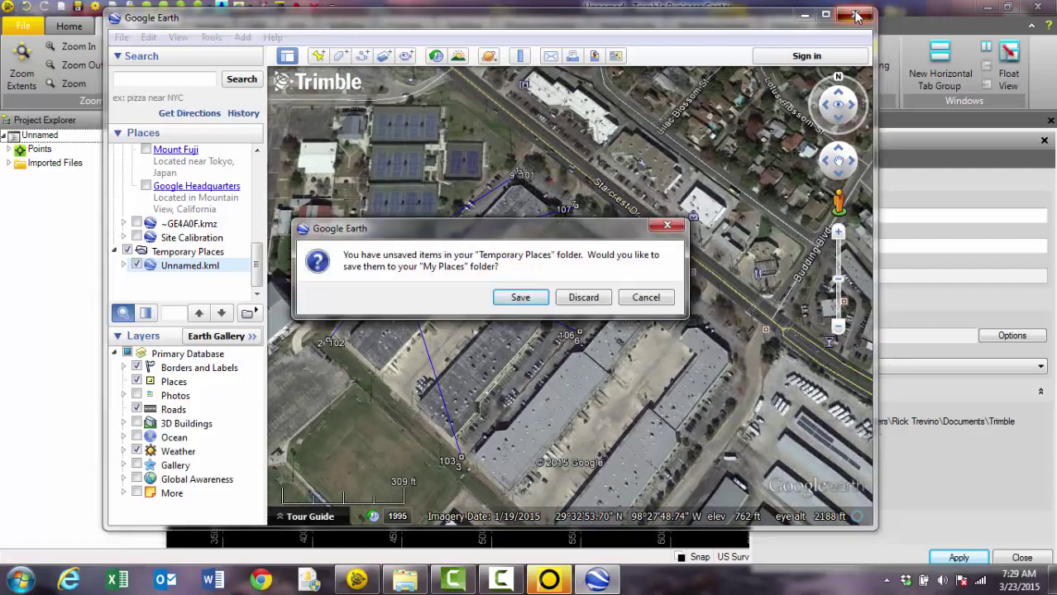
left_click(582, 297)
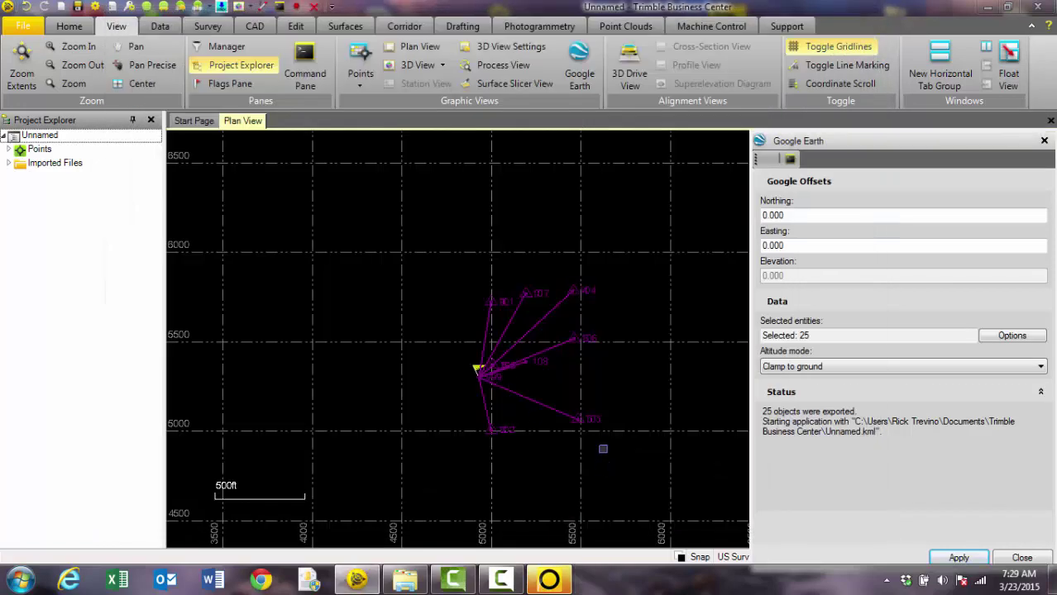
left_click(1045, 142)
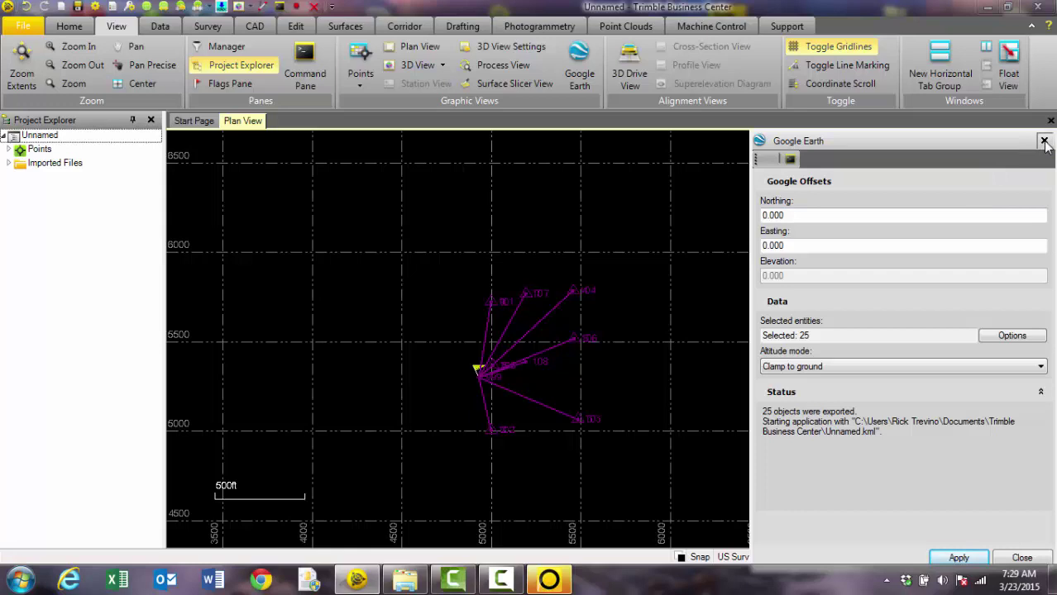